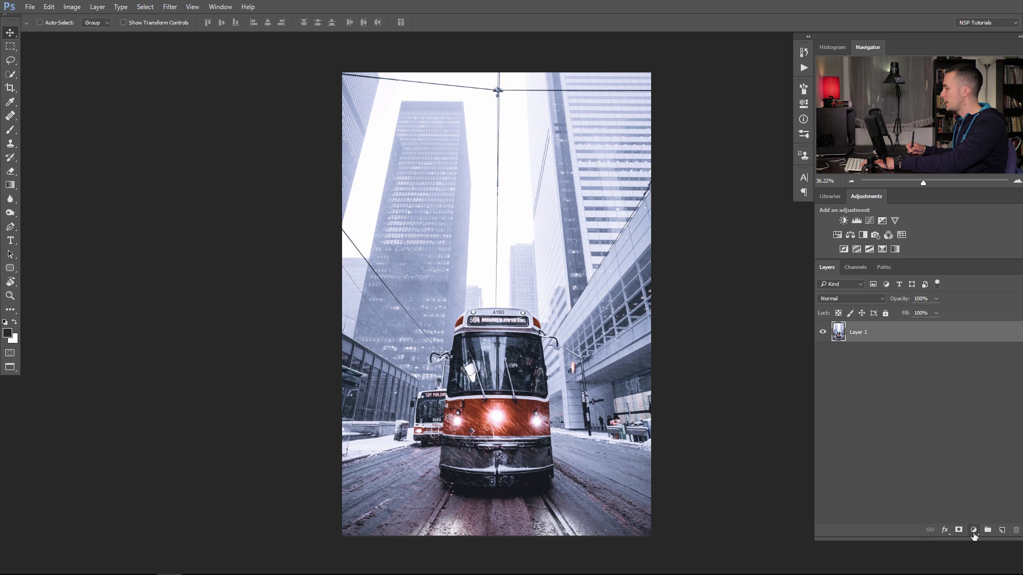
# Step: Add a Color Lookup layer to the tram photo and try the 2Strip.look and 3Strip.look LUTs
pyautogui.click(974, 531)
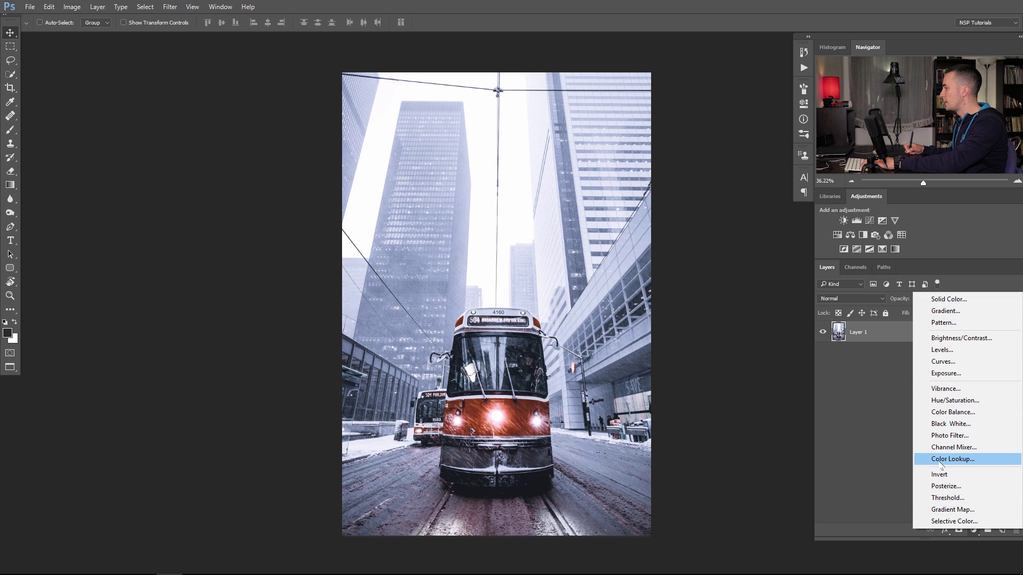
pyautogui.click(963, 462)
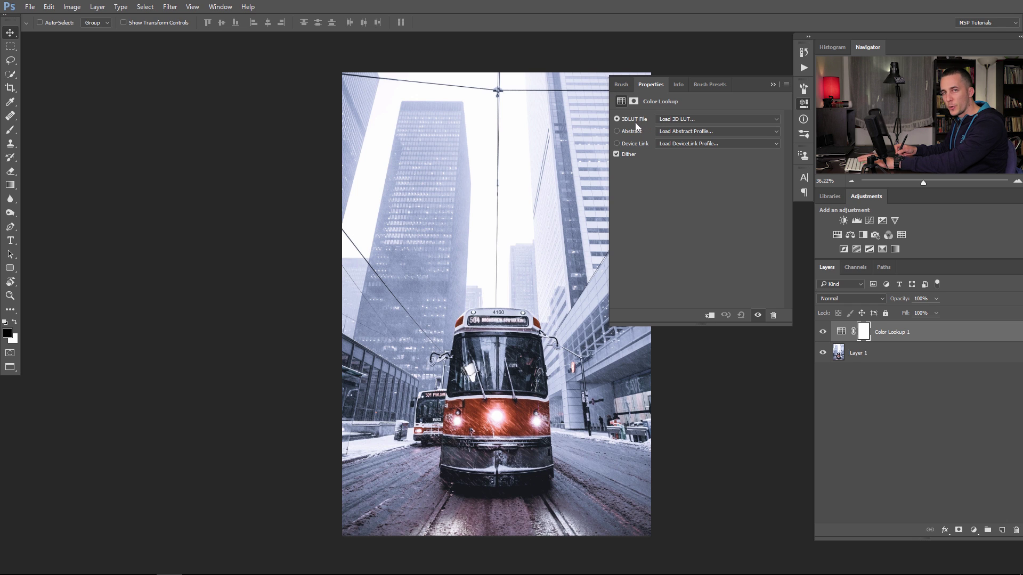
pyautogui.click(689, 119)
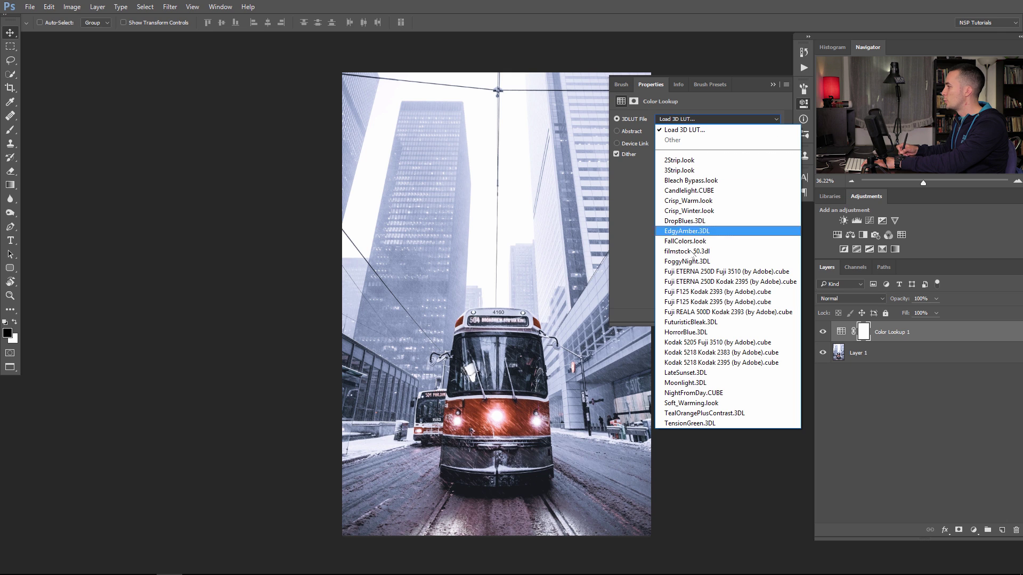
pyautogui.click(696, 160)
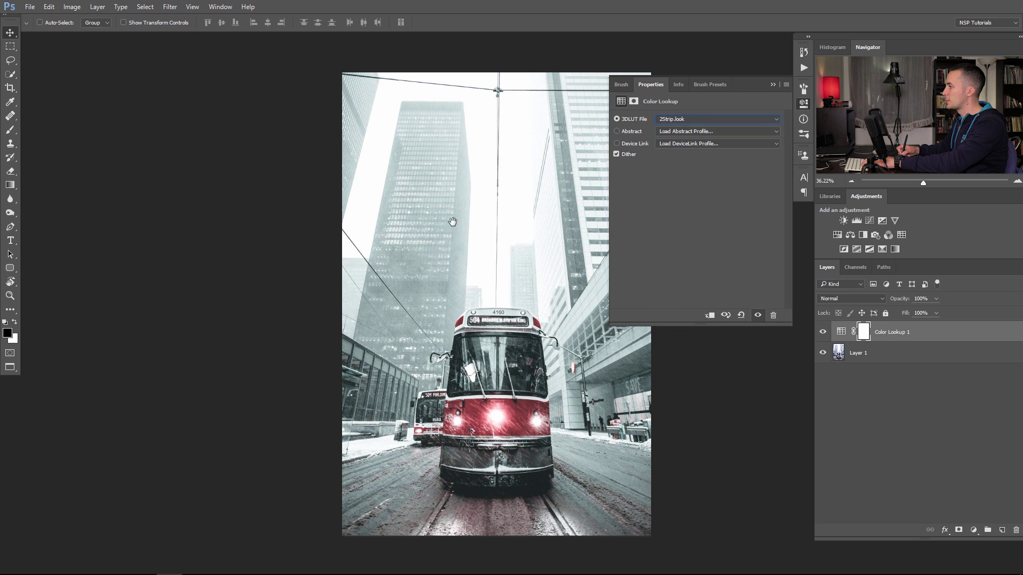
pyautogui.click(697, 117)
pyautogui.click(695, 107)
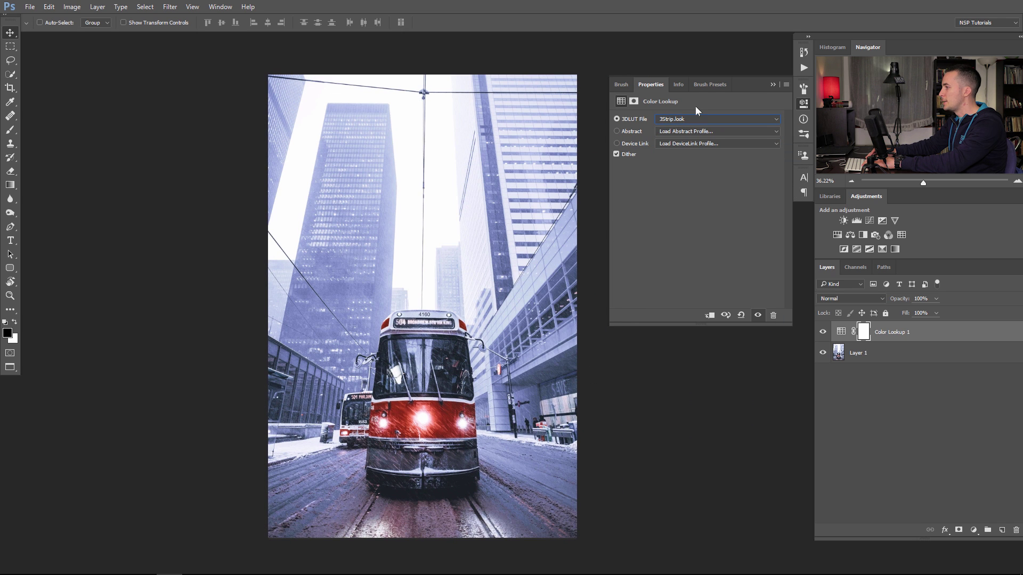
# Step: Step through Bleach Bypass, Candlelight, DropBlues and FoggyNight, ending on Fuji ETERNA 250D Fuji 3510
pyautogui.press('Down')
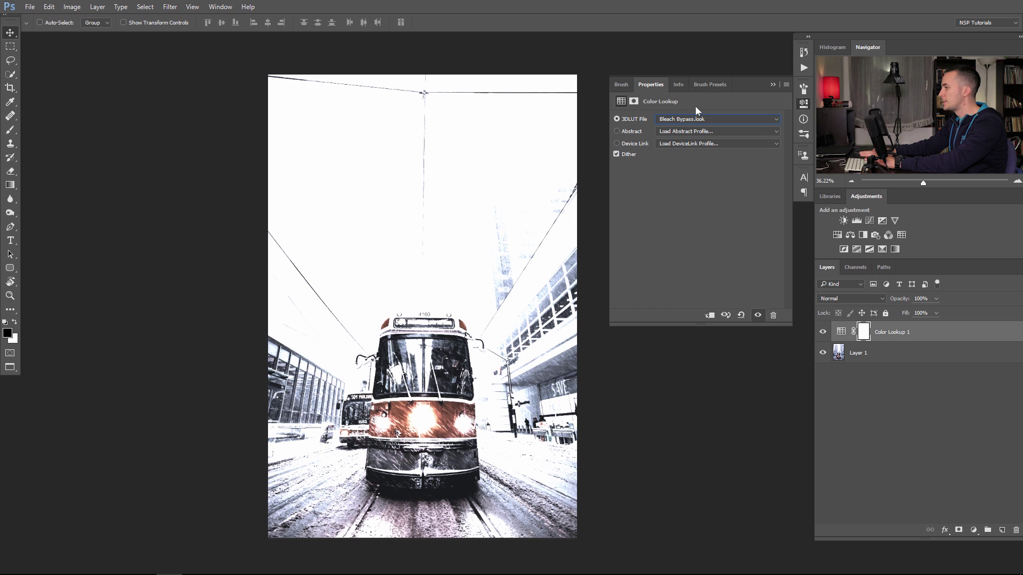
pyautogui.press('Down')
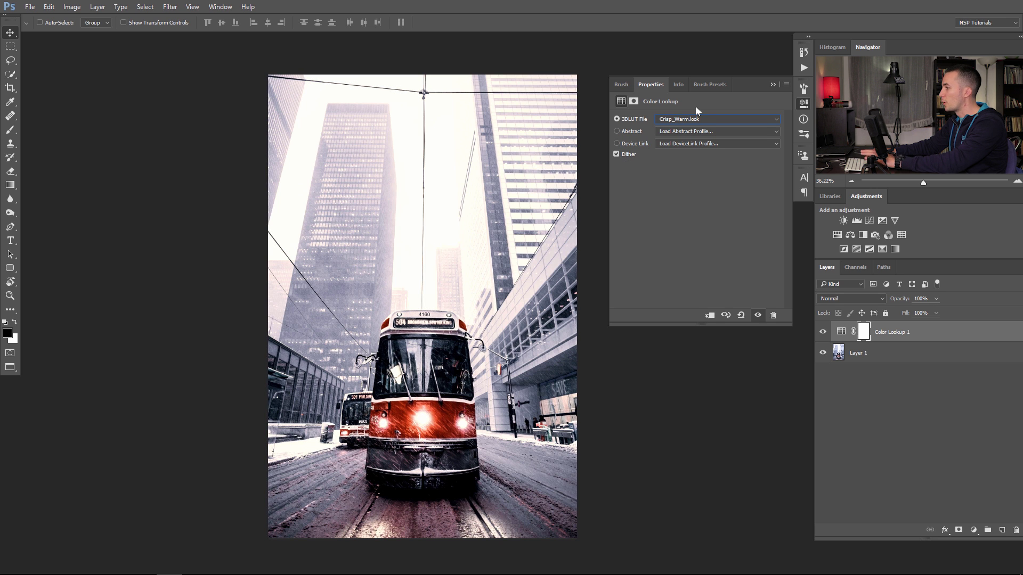
pyautogui.press('Down')
pyautogui.press('Down')
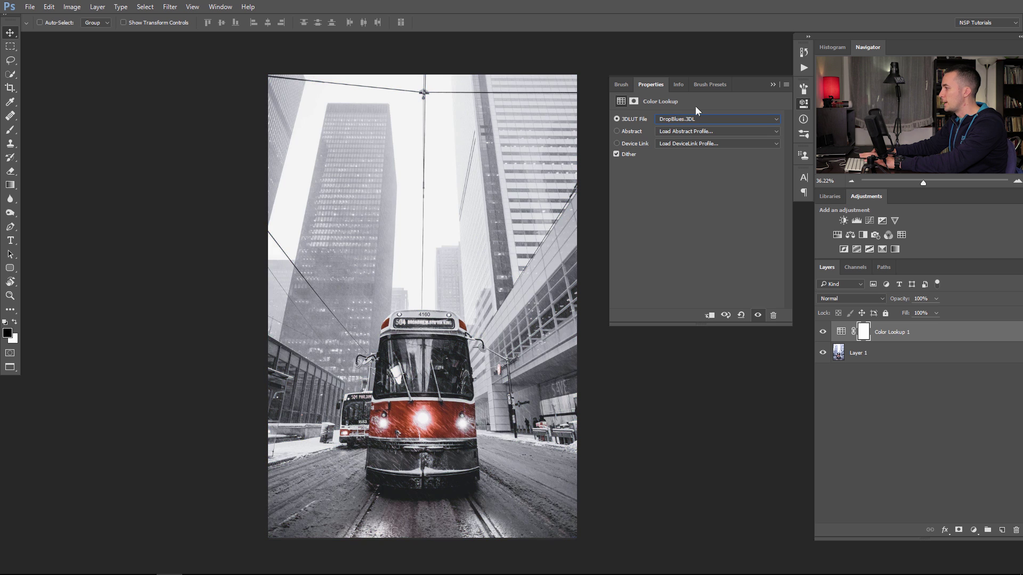
pyautogui.press('Down')
pyautogui.press('Down')
pyautogui.press('Down')
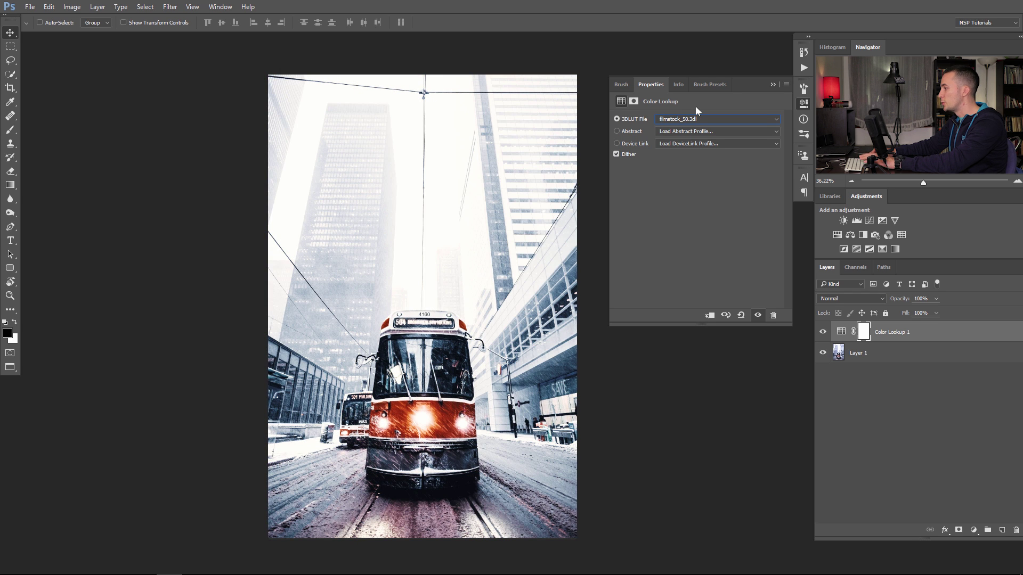
pyautogui.press('Down')
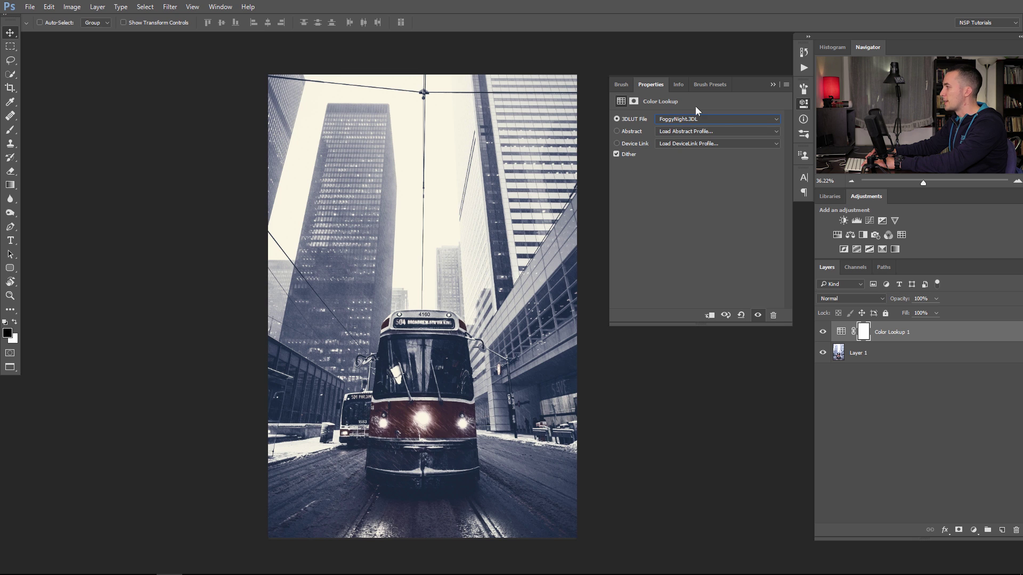
pyautogui.press('Down')
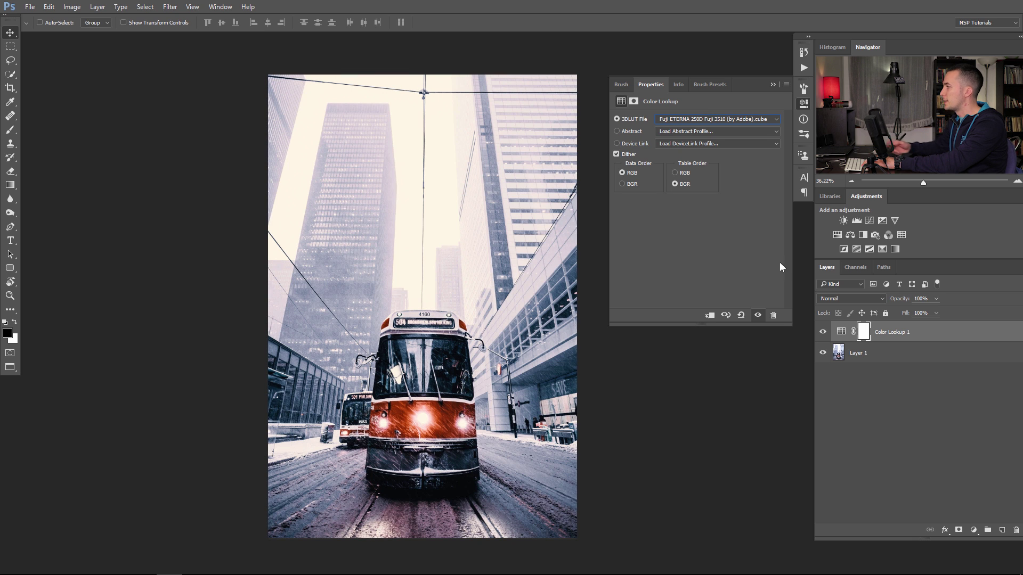
pyautogui.click(822, 332)
pyautogui.click(822, 332)
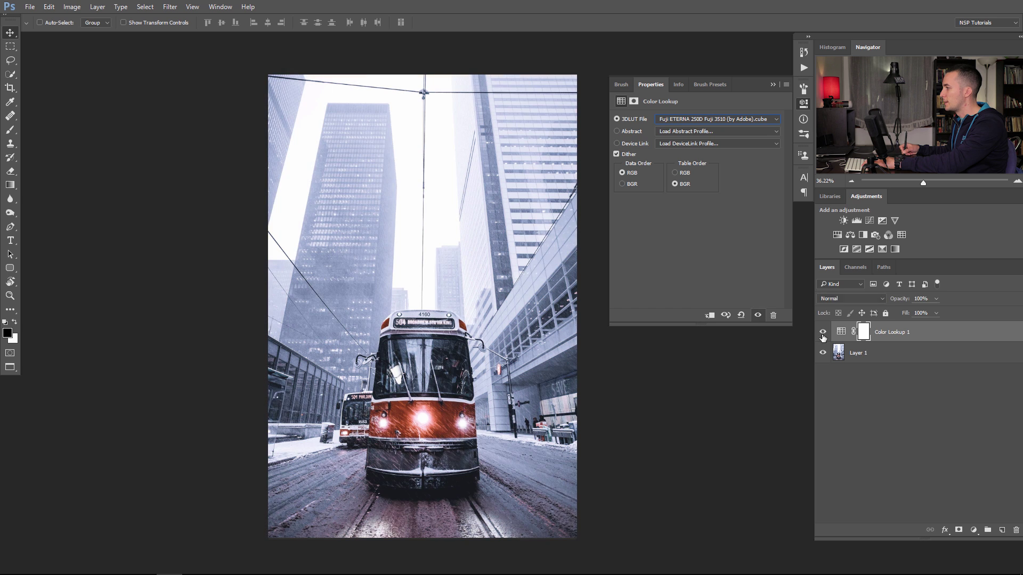
pyautogui.click(823, 332)
pyautogui.click(823, 332)
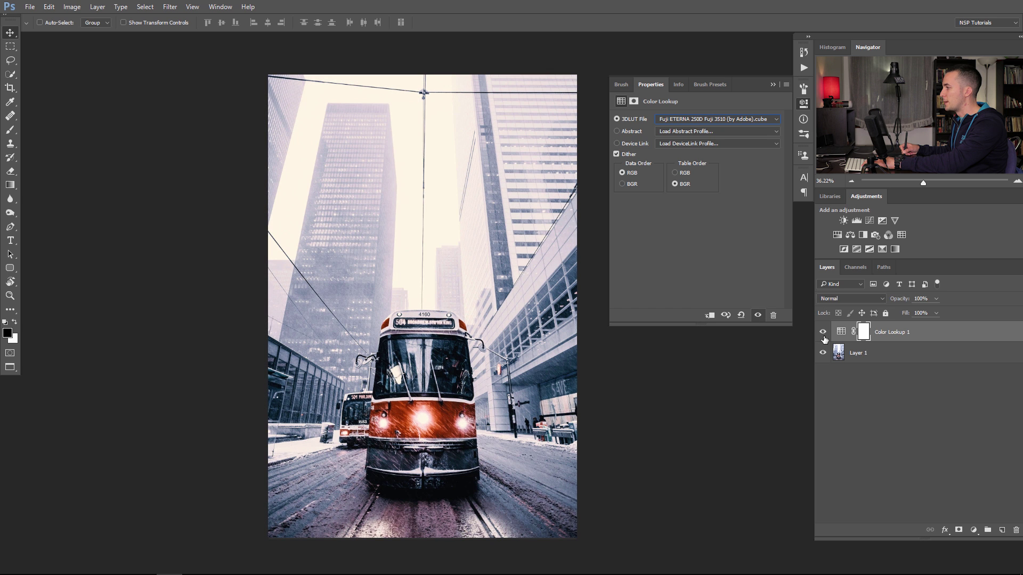
pyautogui.click(824, 332)
pyautogui.click(823, 332)
pyautogui.moveTo(904, 302); pyautogui.dragTo(879, 303)
pyautogui.hotkey('ctrl', 'z')
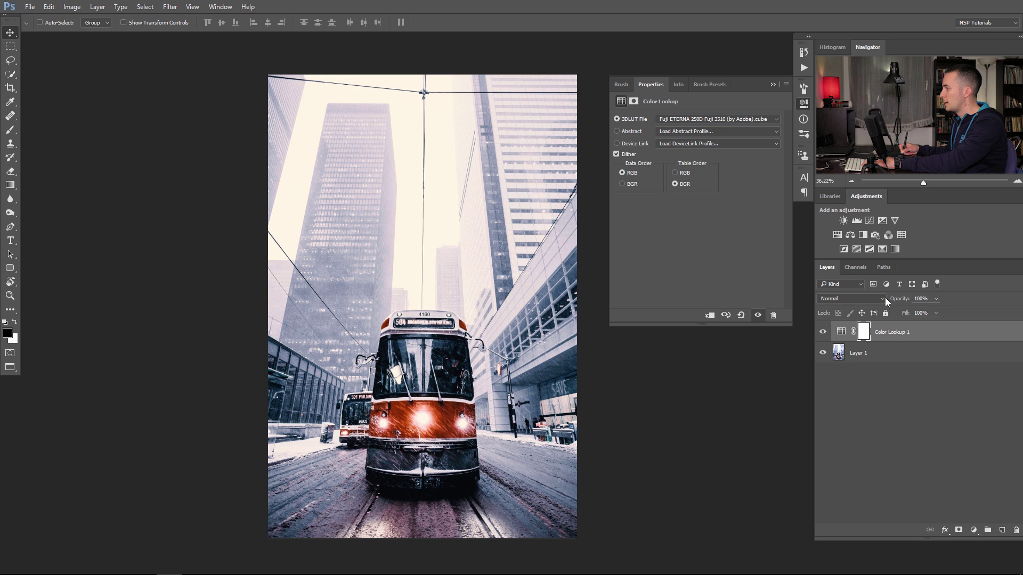
pyautogui.click(884, 298)
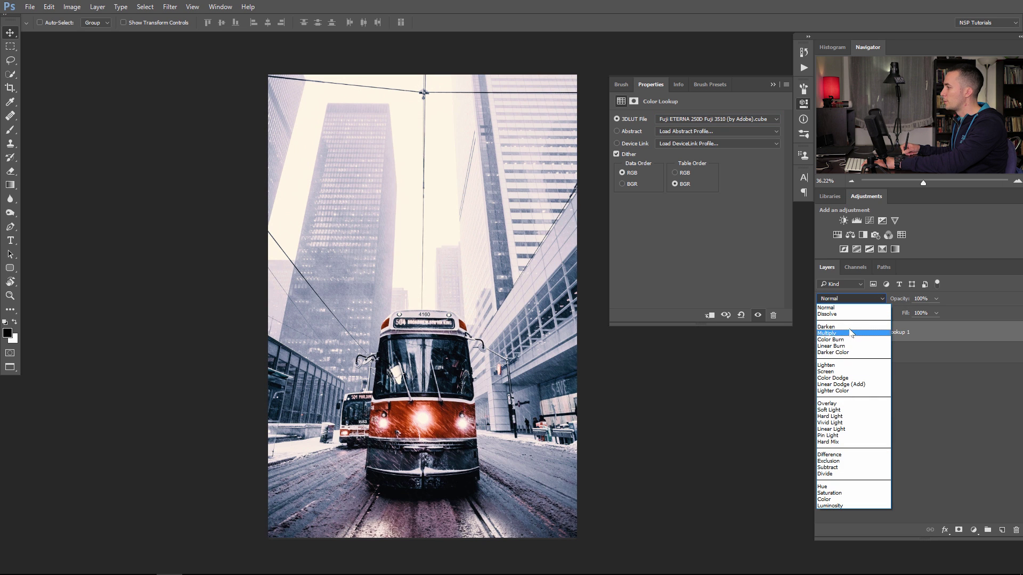
pyautogui.click(852, 327)
pyautogui.click(868, 298)
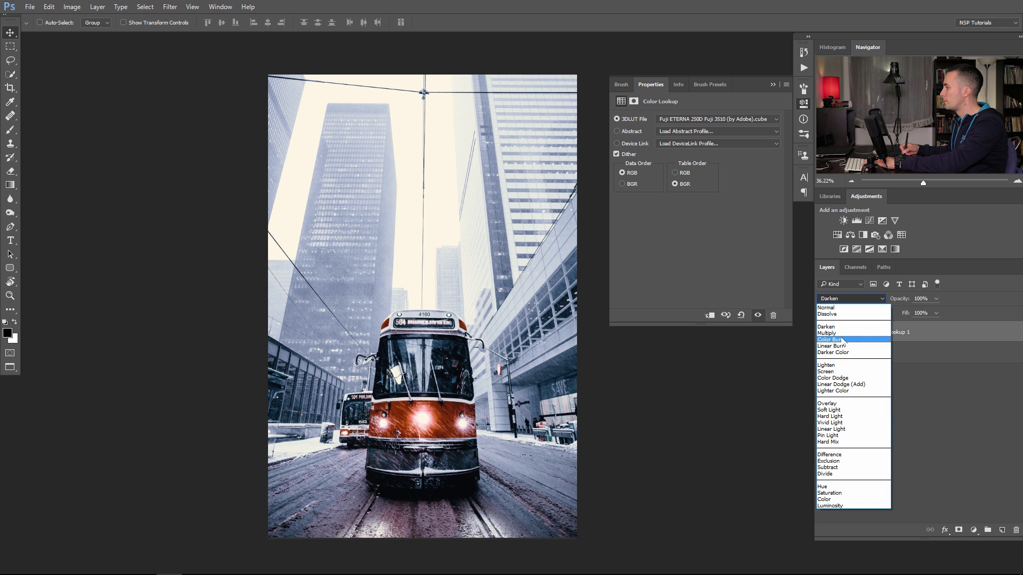
pyautogui.click(850, 335)
pyautogui.click(855, 299)
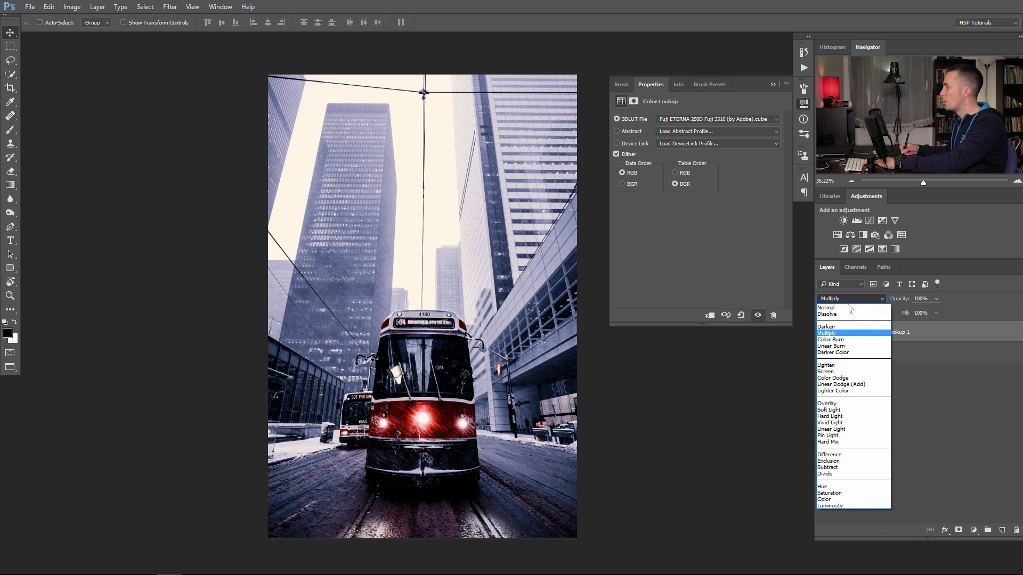
pyautogui.click(851, 306)
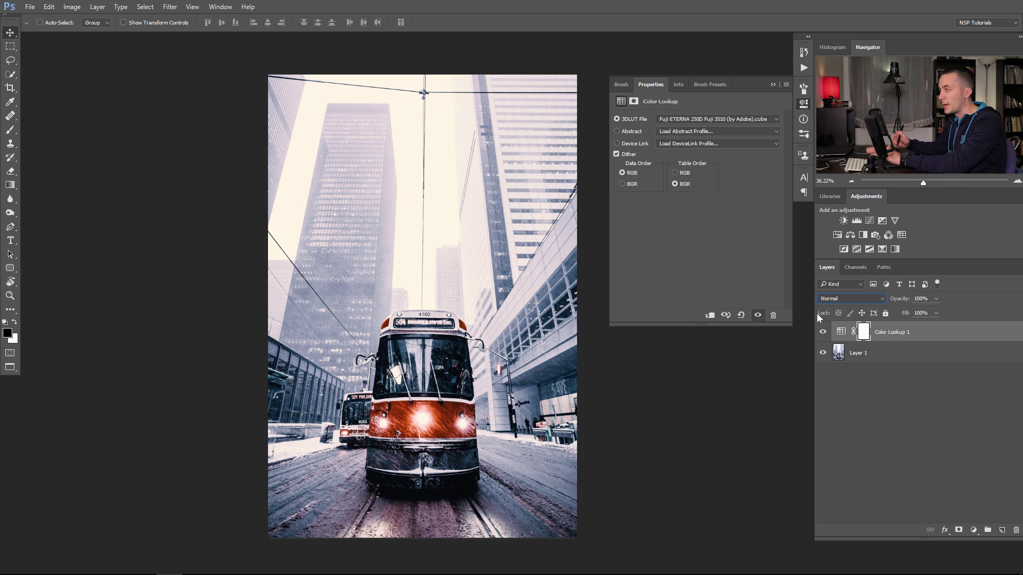
# Step: Scroll the 3DLUT File list to NightFromDay.CUBE for a dark blue night look on the tram
pyautogui.scroll(-1, 724, 114)
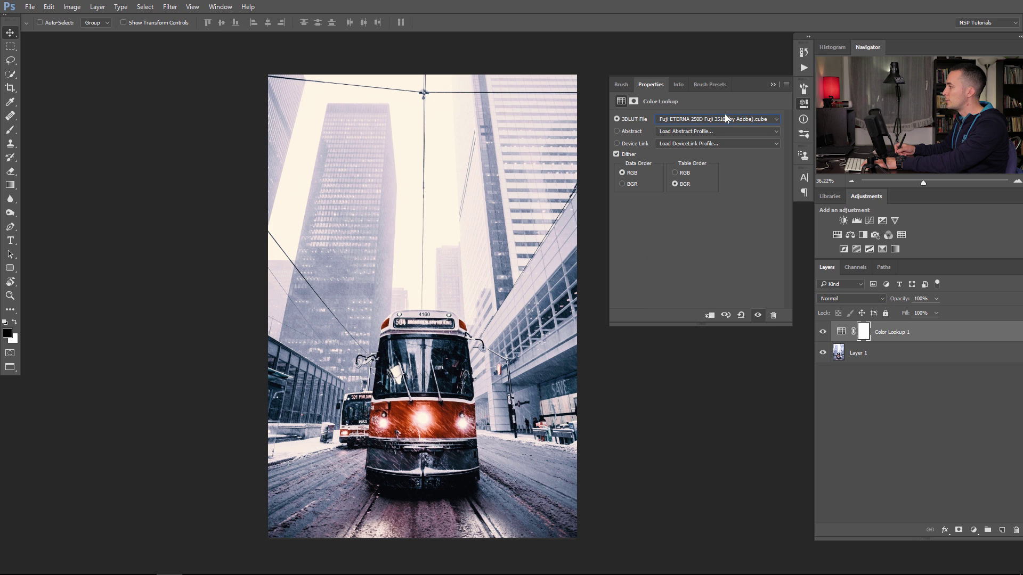
pyautogui.scroll(-1, 725, 114)
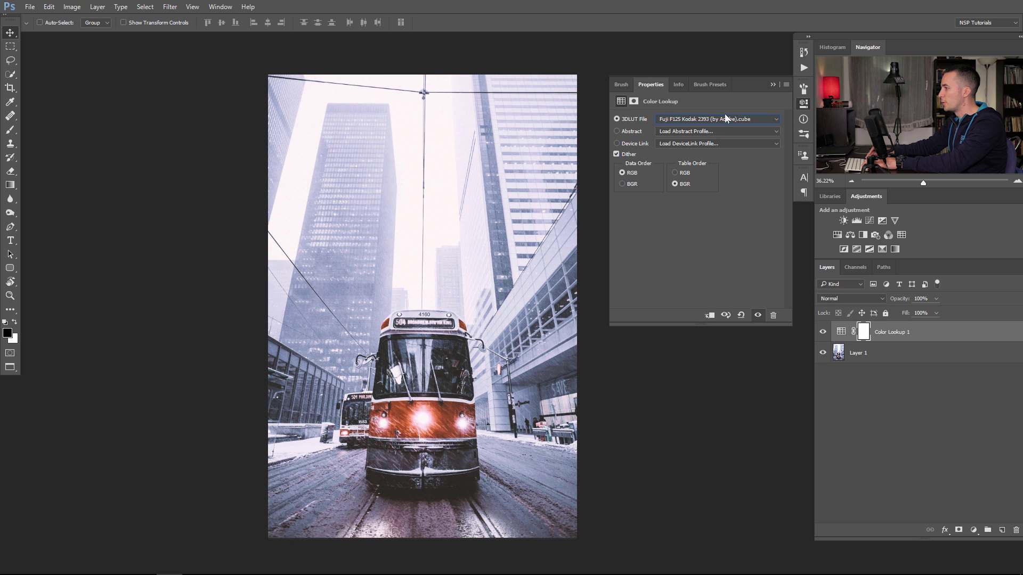
pyautogui.scroll(-1, 725, 114)
pyautogui.scroll(-1, 725, 114)
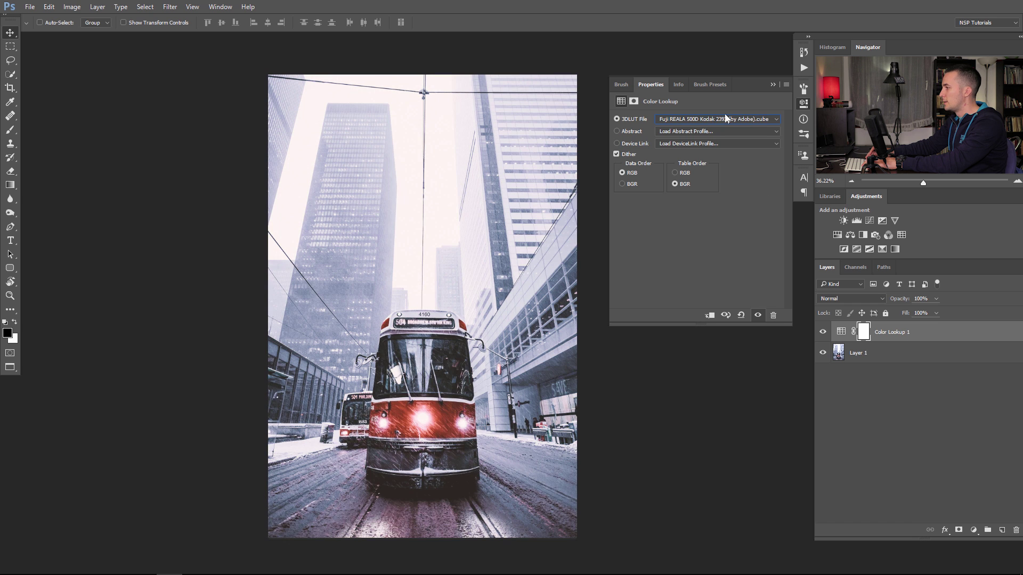
pyautogui.scroll(-1, 725, 113)
pyautogui.scroll(-1, 725, 114)
pyautogui.scroll(-1, 724, 114)
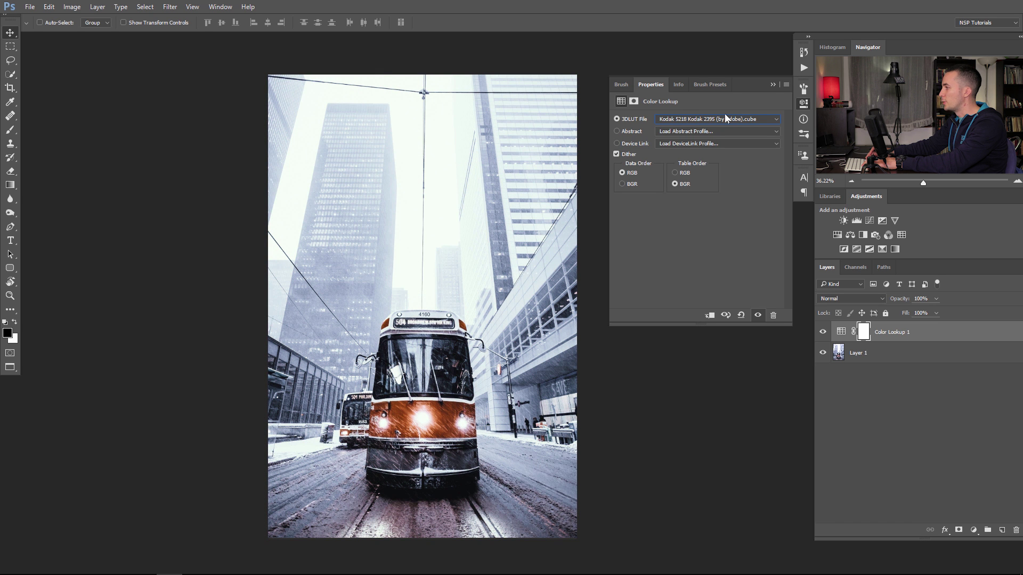
pyautogui.scroll(-1, 725, 118)
pyautogui.scroll(-1, 724, 118)
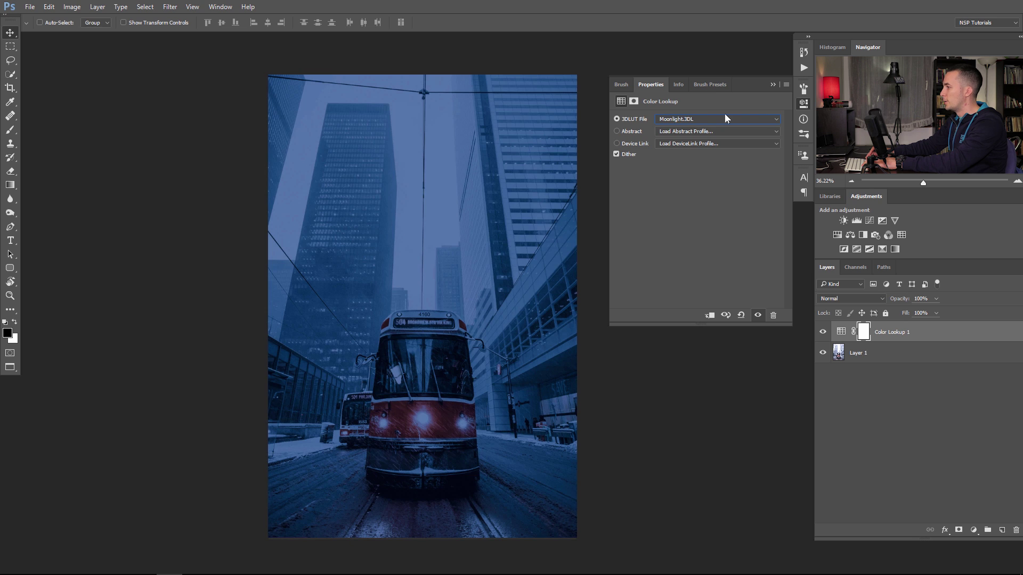
pyautogui.scroll(-1, 725, 118)
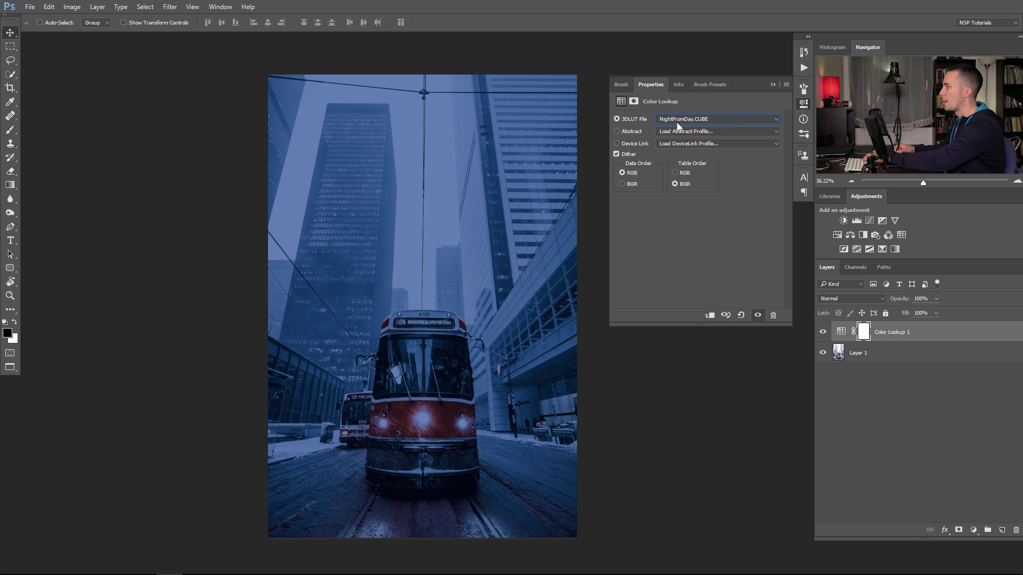
pyautogui.scroll(1, 679, 124)
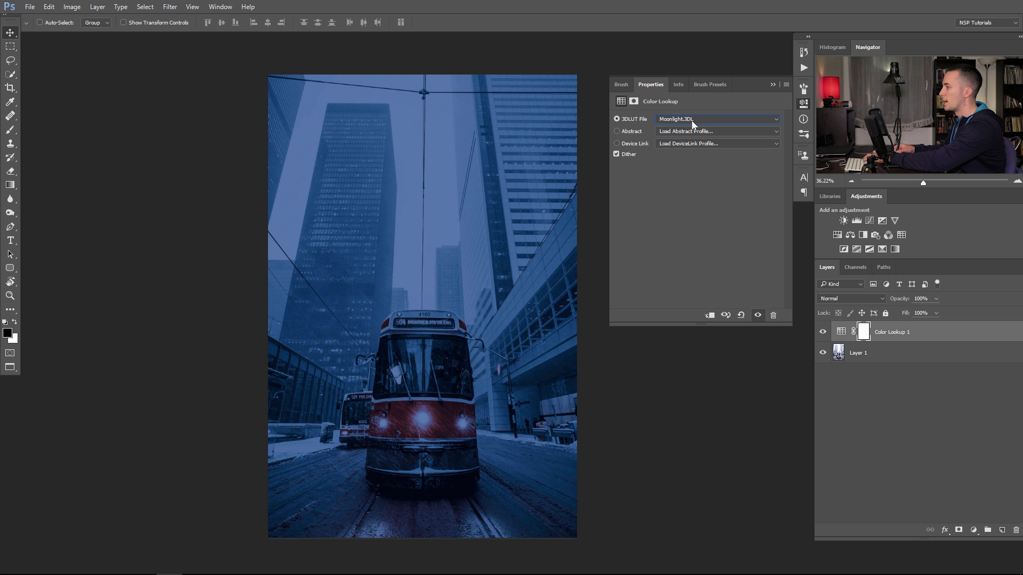
pyautogui.scroll(-1, 688, 123)
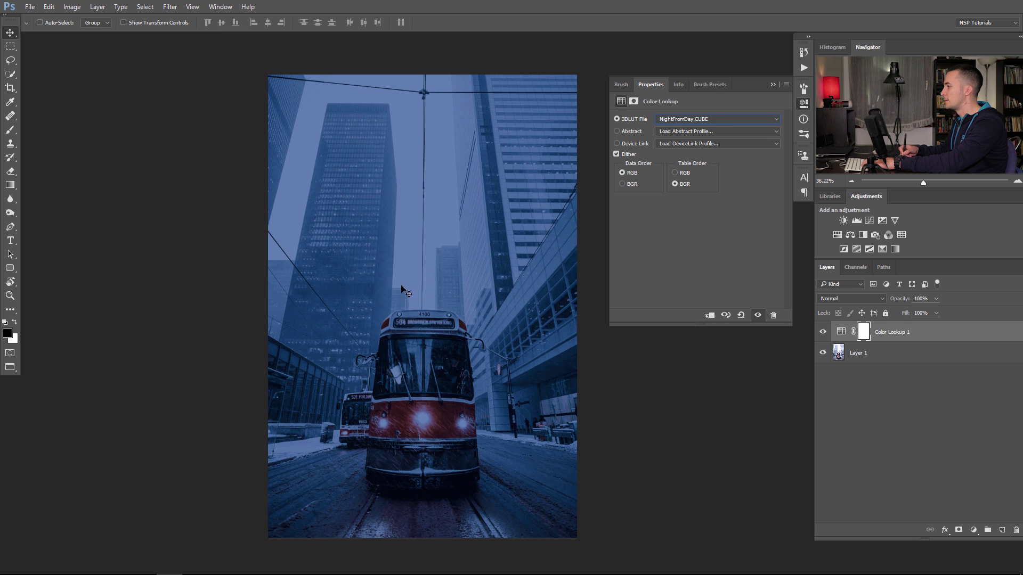
pyautogui.click(773, 85)
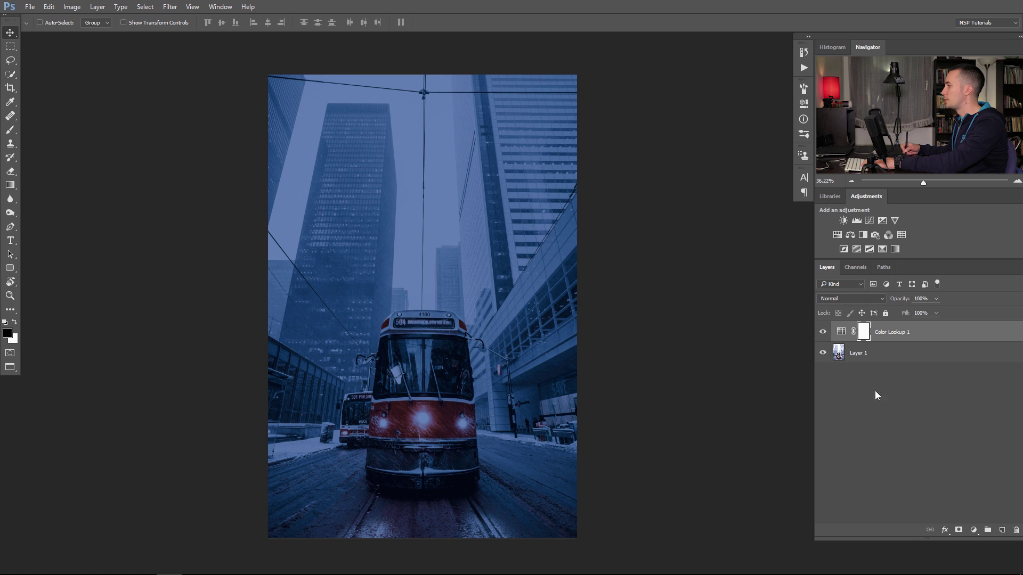
pyautogui.click(974, 529)
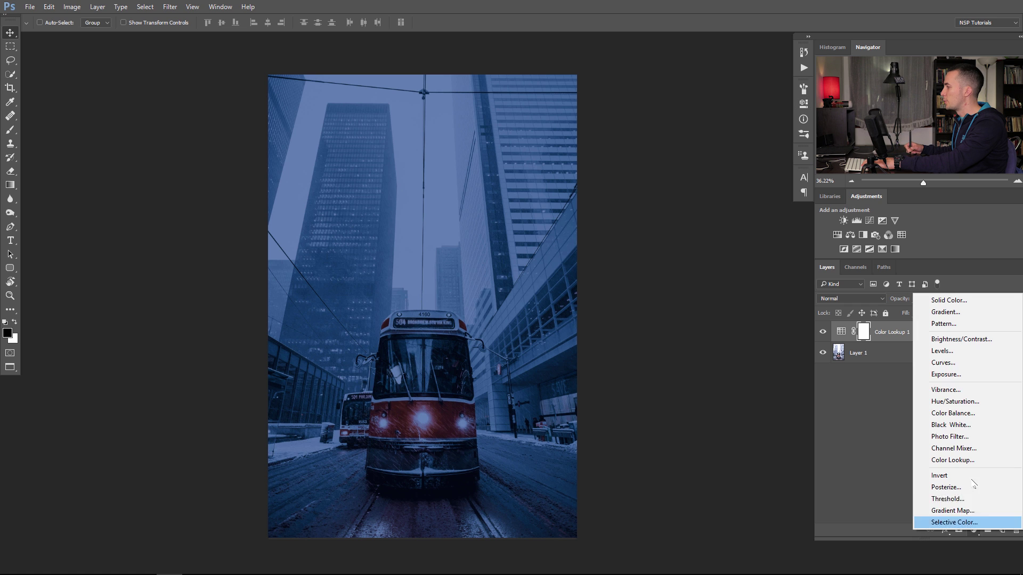
pyautogui.click(947, 402)
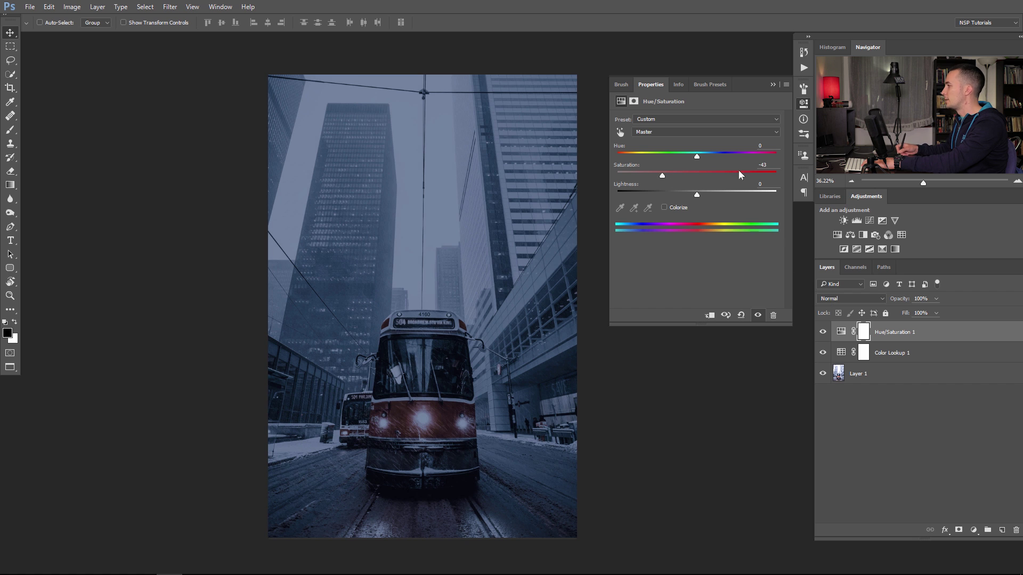
pyautogui.moveTo(698, 194); pyautogui.dragTo(689, 196)
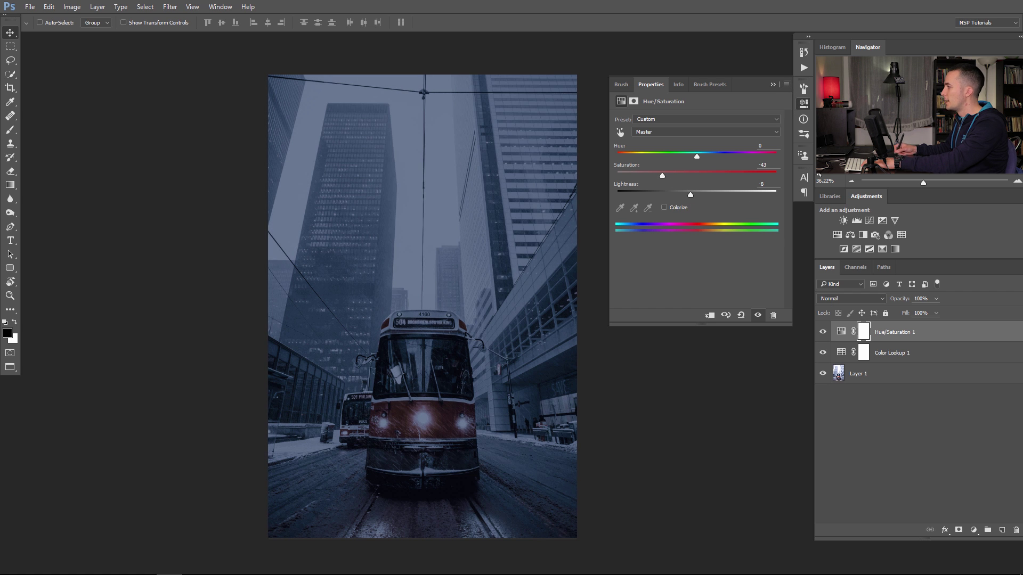
pyautogui.press('Delete')
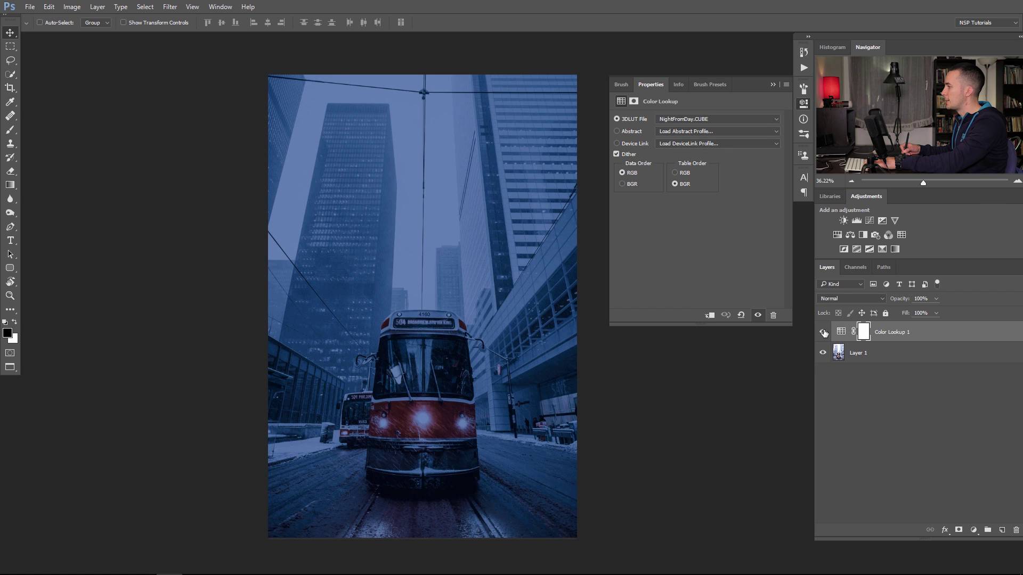
pyautogui.click(823, 333)
pyautogui.click(823, 333)
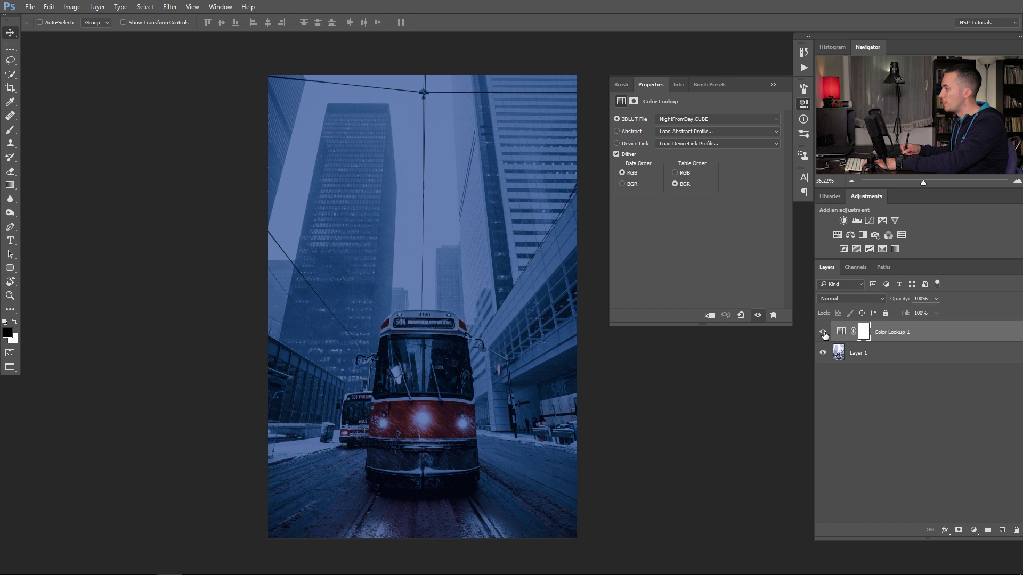
pyautogui.click(823, 332)
pyautogui.click(823, 332)
# Step: Switch to the forest photo and add a Color Lookup layer set to Crisp_Winter.look
pyautogui.click(771, 85)
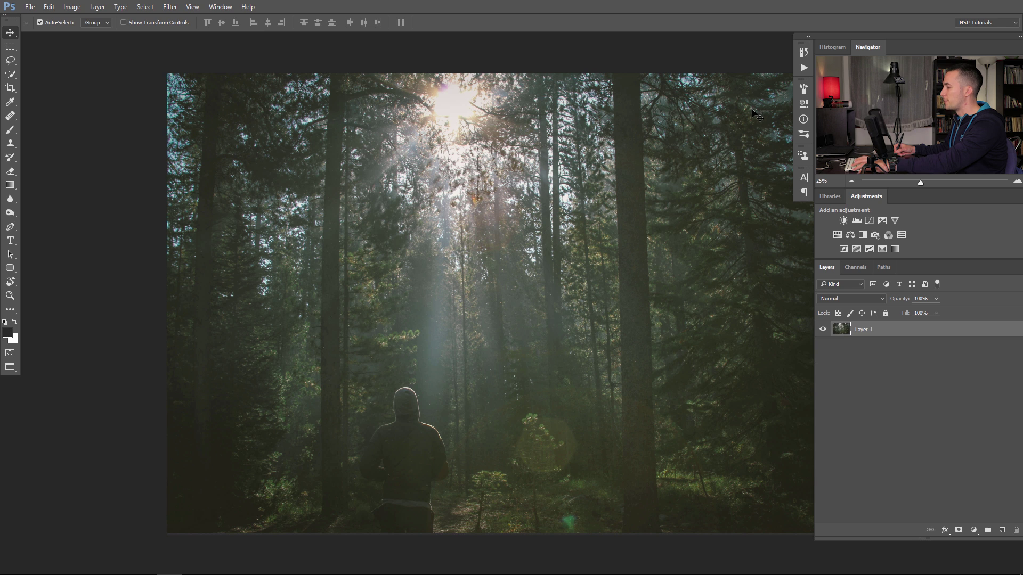
pyautogui.press('ctrl')
pyautogui.moveTo(629, 293); pyautogui.dragTo(528, 287)
pyautogui.click(973, 530)
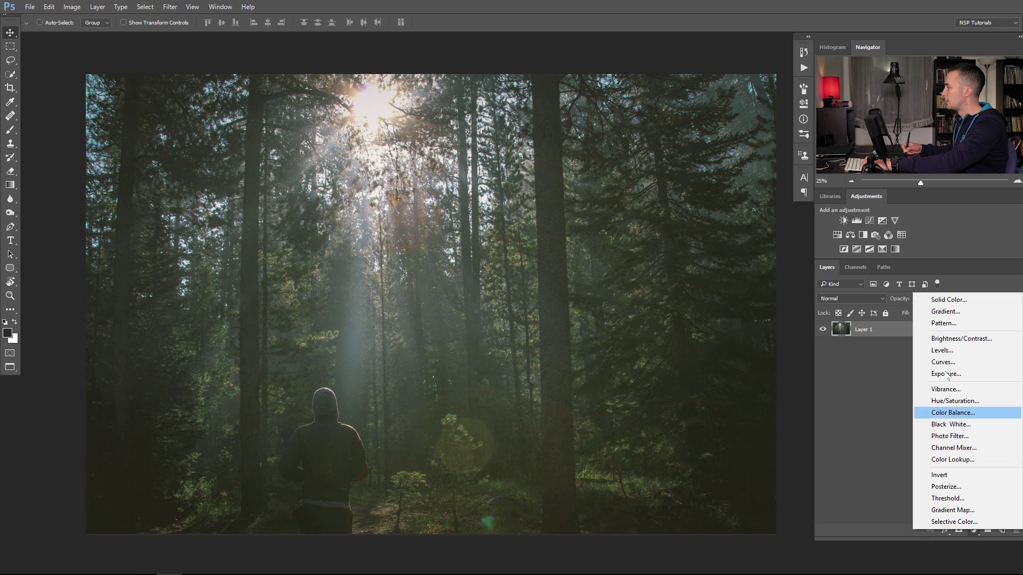
pyautogui.click(950, 461)
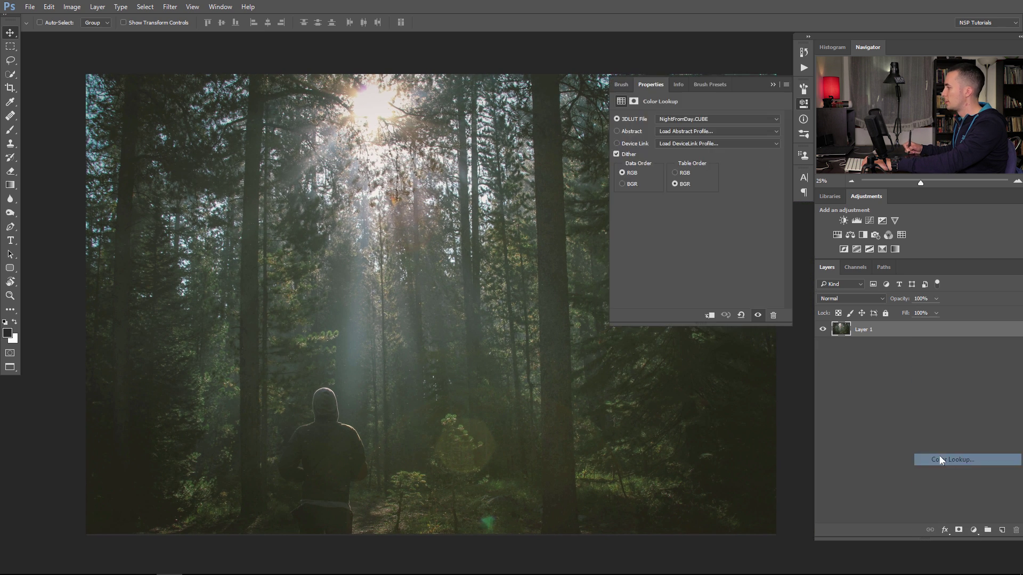
pyautogui.click(696, 122)
pyautogui.click(697, 160)
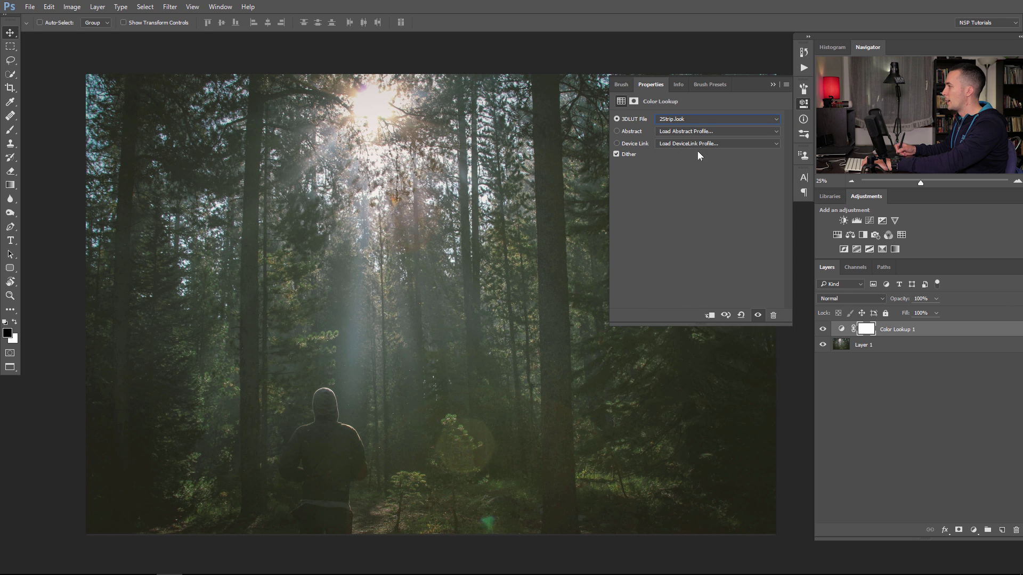
pyautogui.press('Down')
pyautogui.press('Down')
pyautogui.press('Down')
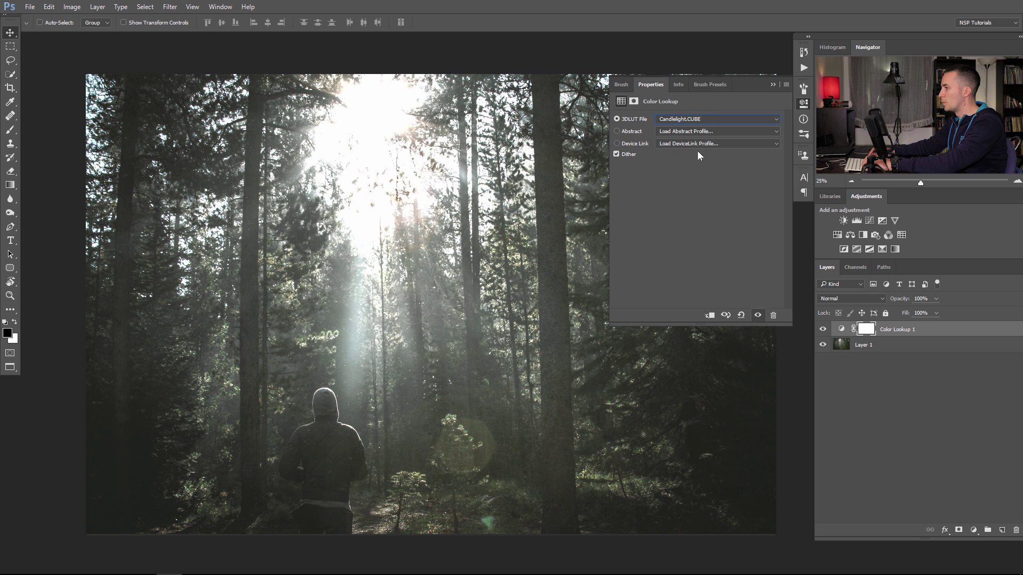
pyautogui.press('Down')
pyautogui.press('Down')
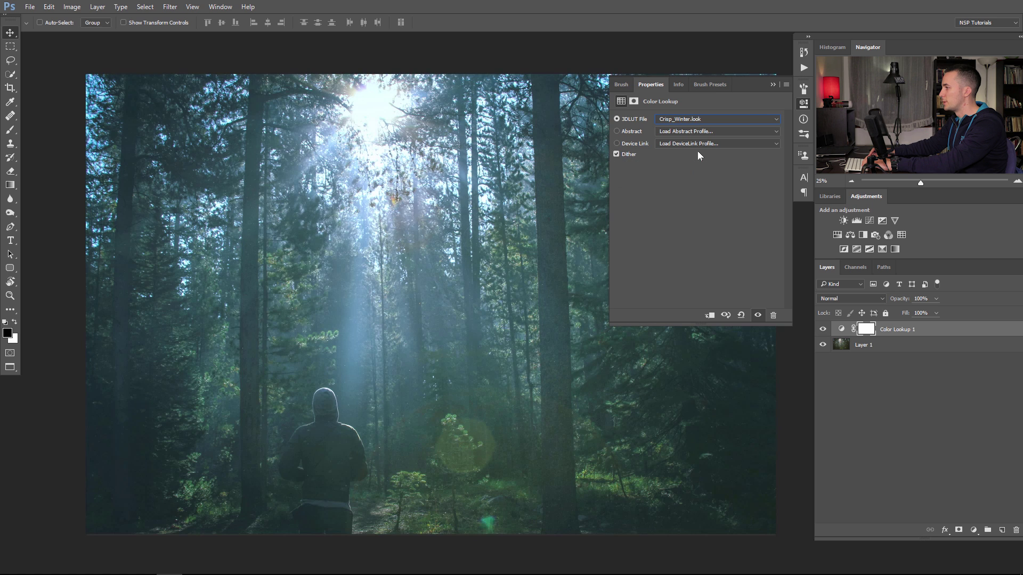
# Step: Compare the Crisp_Winter grade on and off, then reopen its Color Lookup settings
pyautogui.click(824, 330)
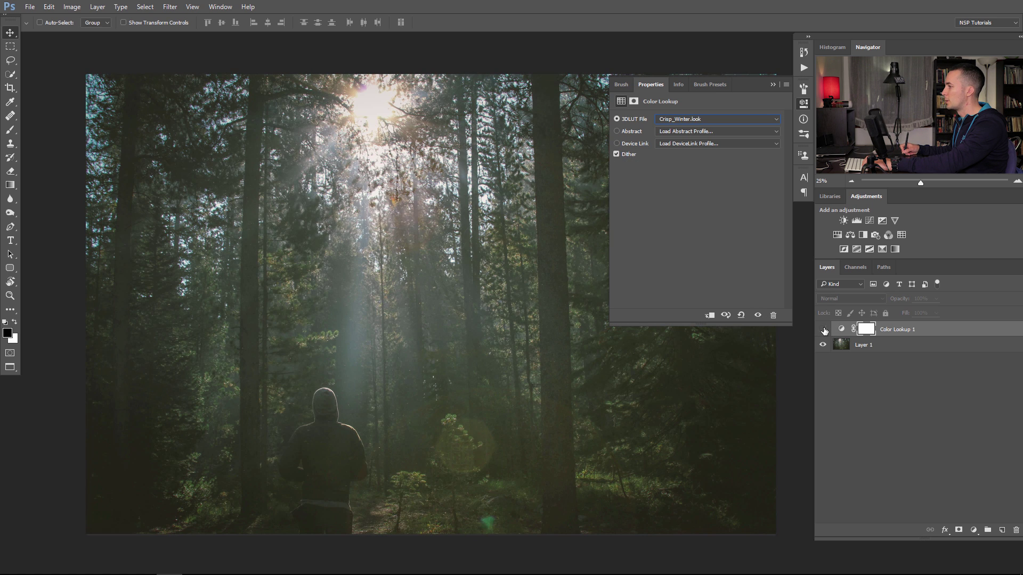
pyautogui.click(823, 330)
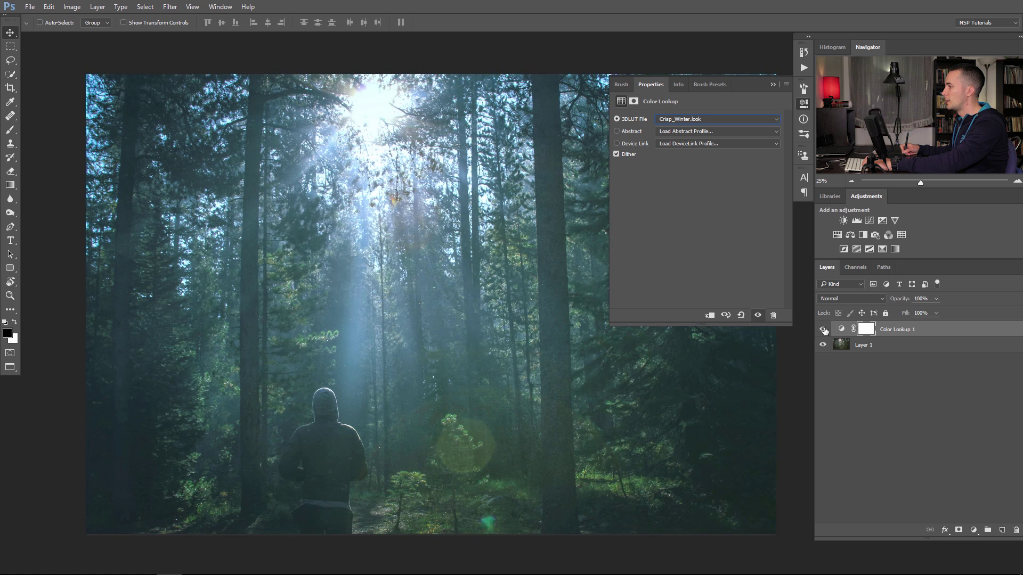
pyautogui.click(774, 83)
pyautogui.click(823, 330)
pyautogui.click(823, 330)
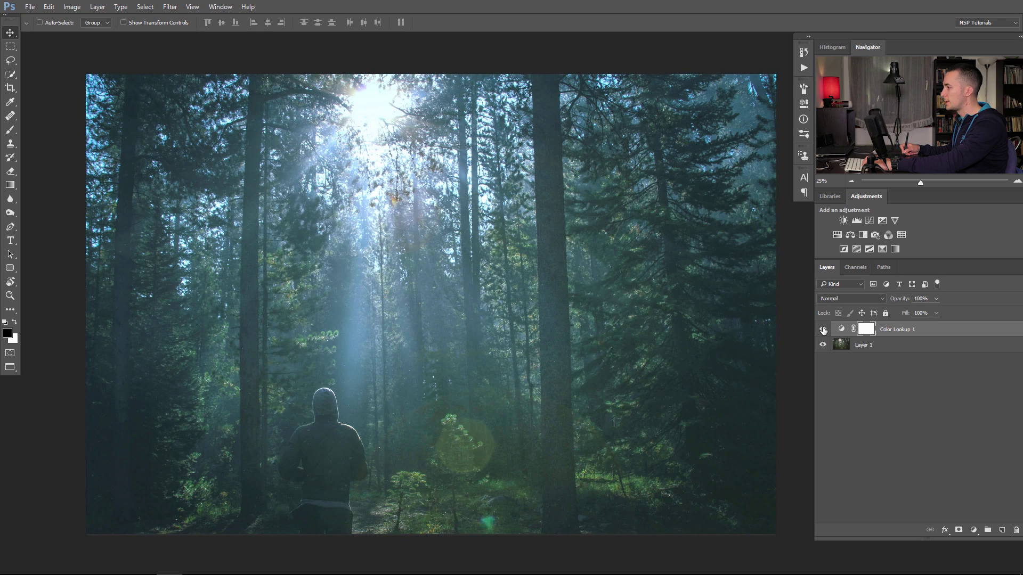
pyautogui.click(823, 330)
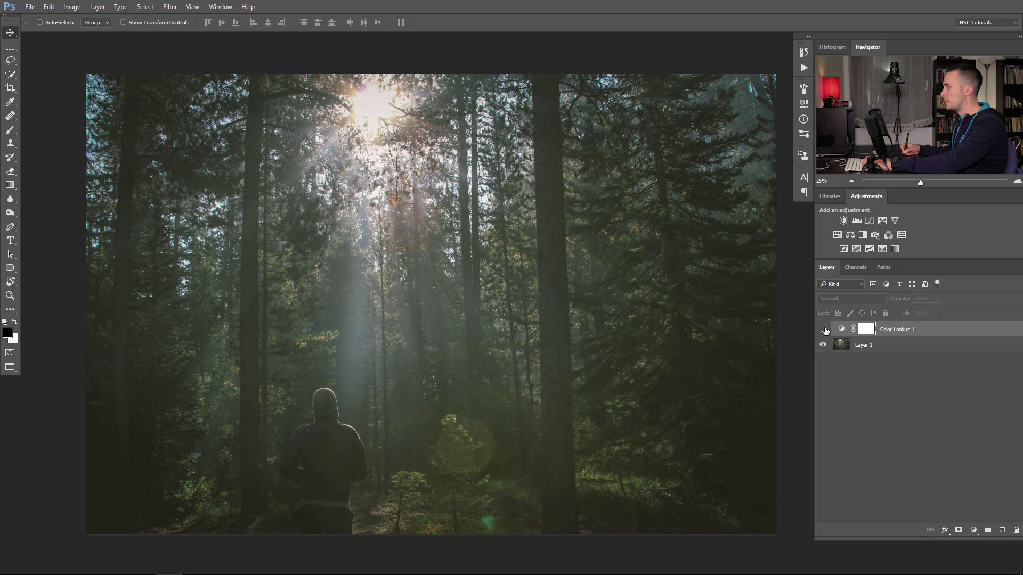
pyautogui.click(824, 330)
pyautogui.click(823, 330)
pyautogui.click(823, 331)
pyautogui.click(823, 330)
pyautogui.click(823, 330)
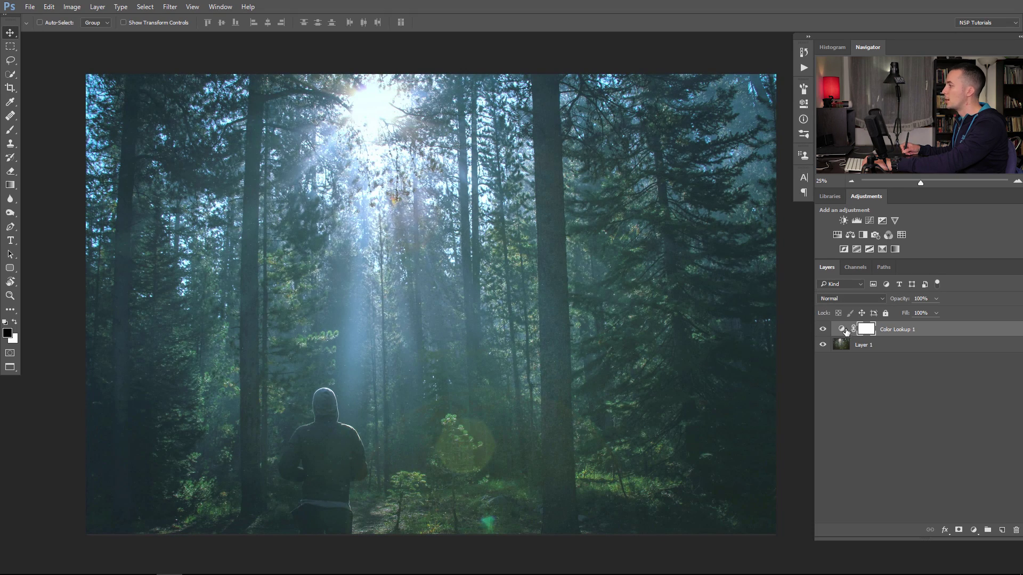
pyautogui.click(842, 331)
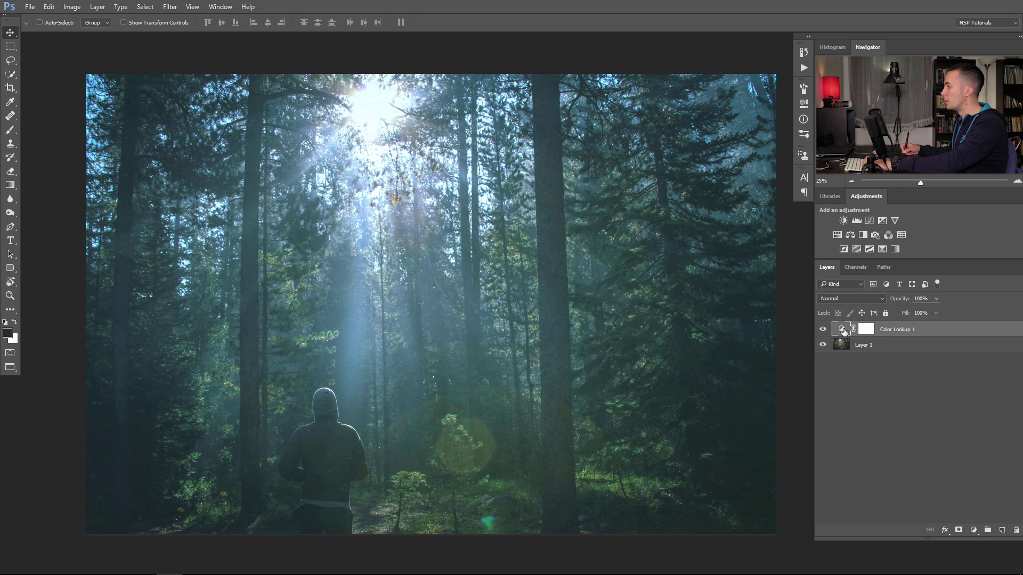
pyautogui.doubleClick(843, 330)
# Step: Load the OSIRIS_M31 - LOG.cube LUT from disk onto the forest photo's Color Lookup layer
pyautogui.click(697, 119)
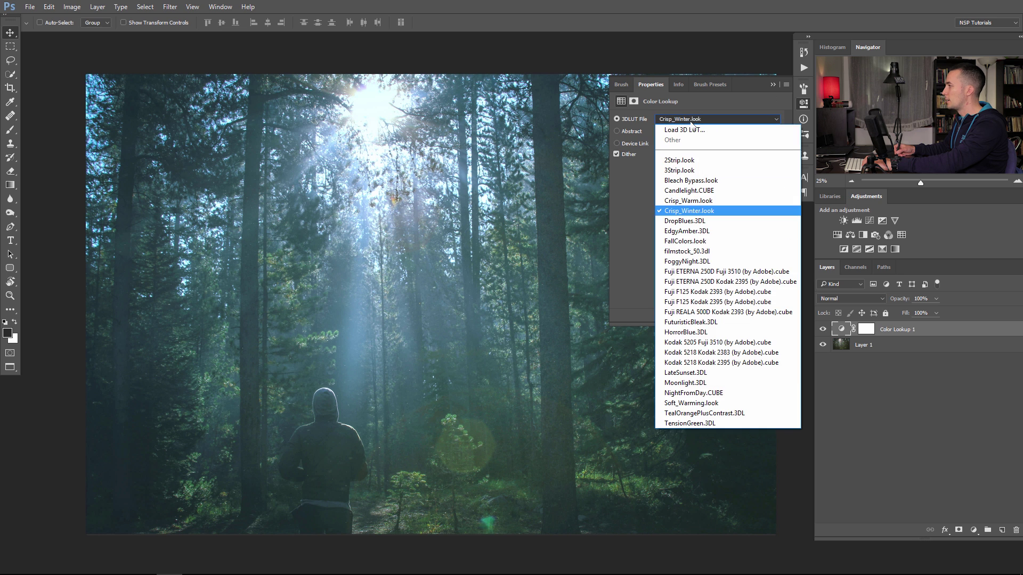
pyautogui.click(694, 131)
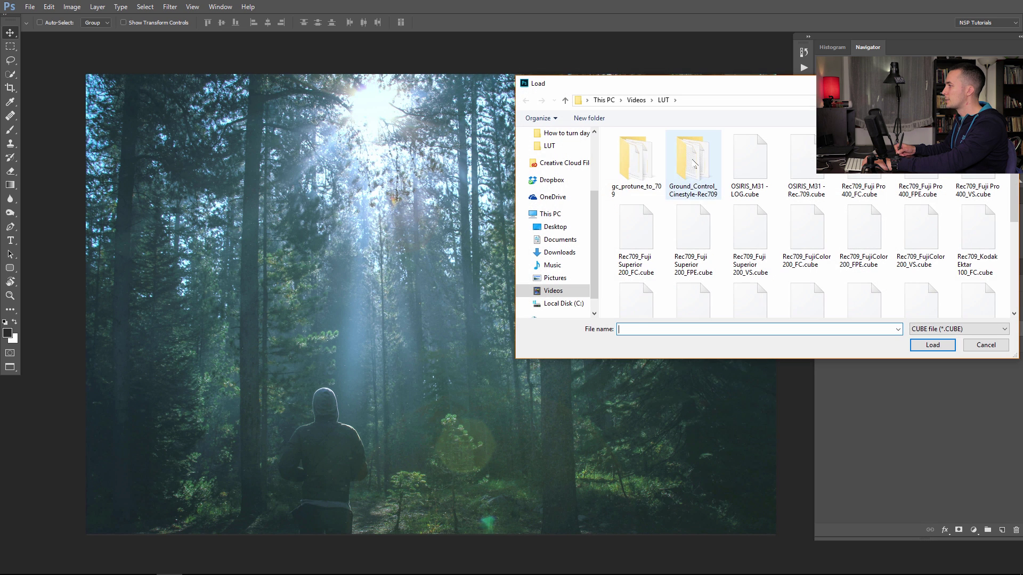
pyautogui.moveTo(733, 91); pyautogui.dragTo(672, 83)
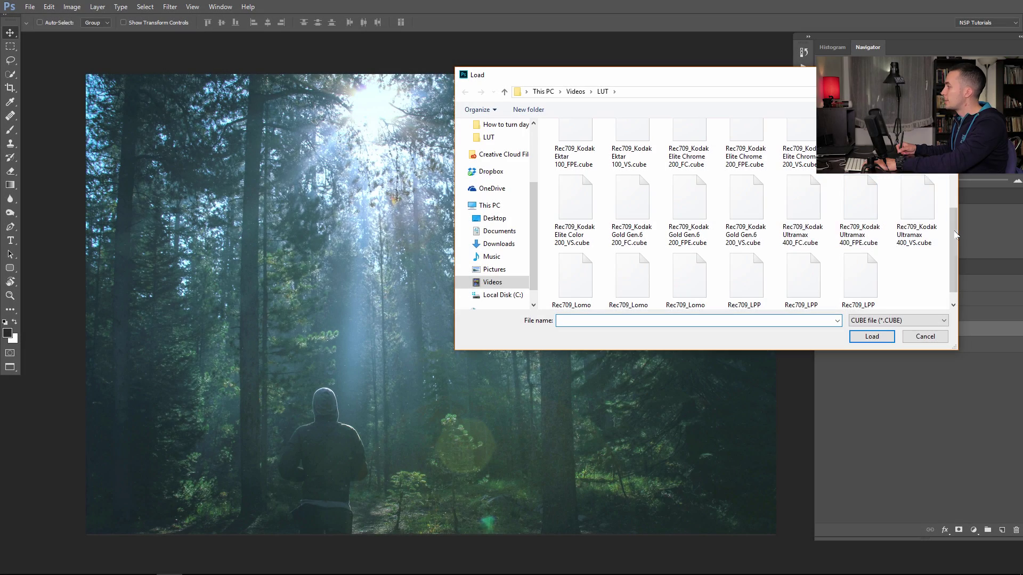
pyautogui.moveTo(956, 235); pyautogui.dragTo(955, 156)
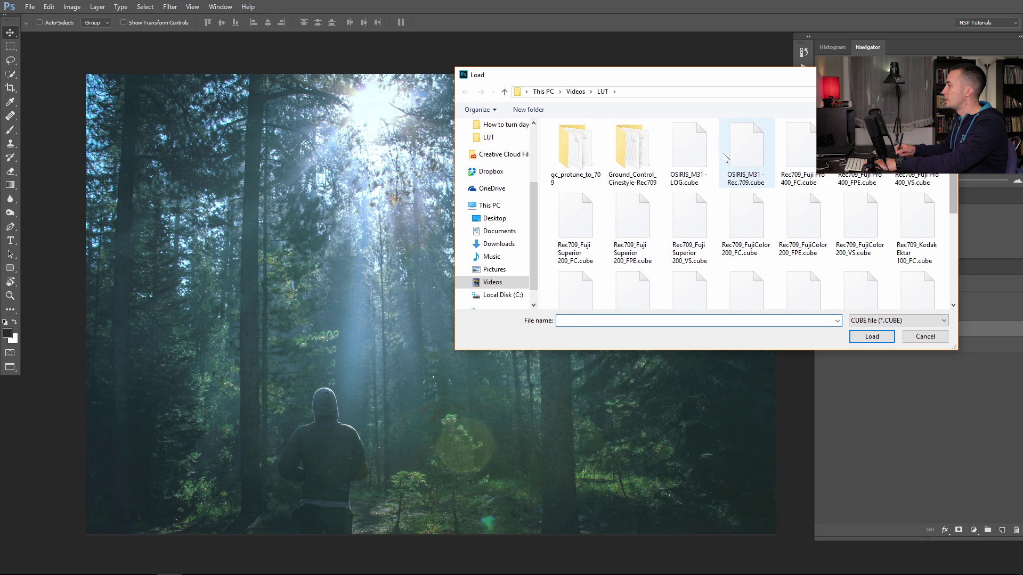
pyautogui.click(689, 152)
pyautogui.click(872, 336)
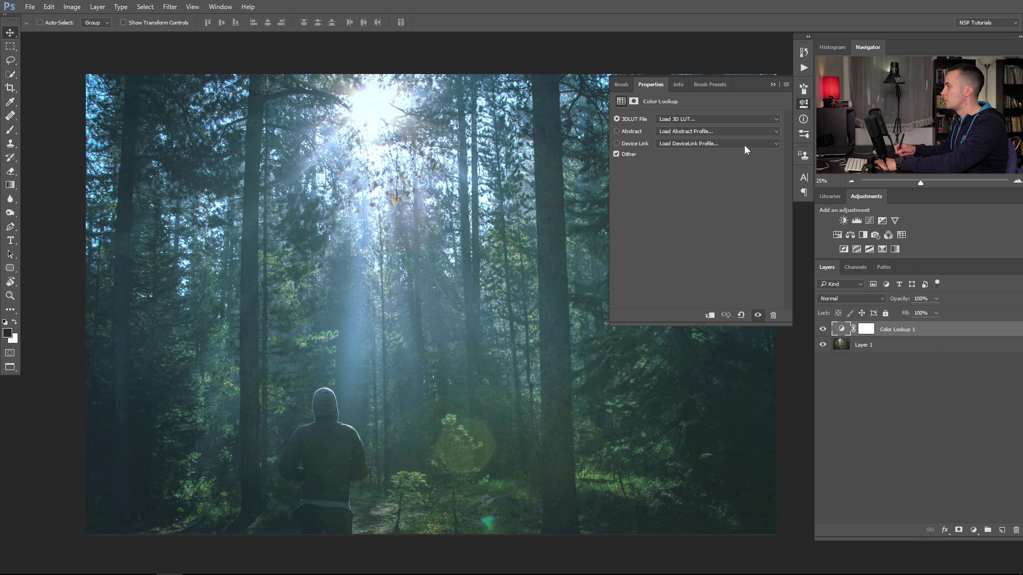
pyautogui.click(701, 121)
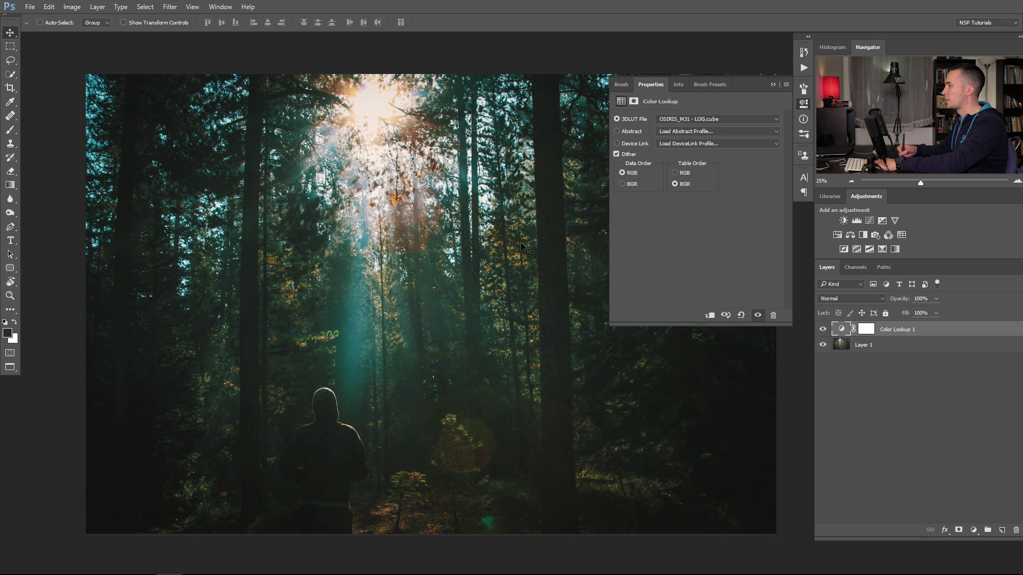
pyautogui.click(772, 84)
# Step: Toggle the OSIRIS Color Lookup grade off and on to compare, leaving it visible
pyautogui.click(824, 330)
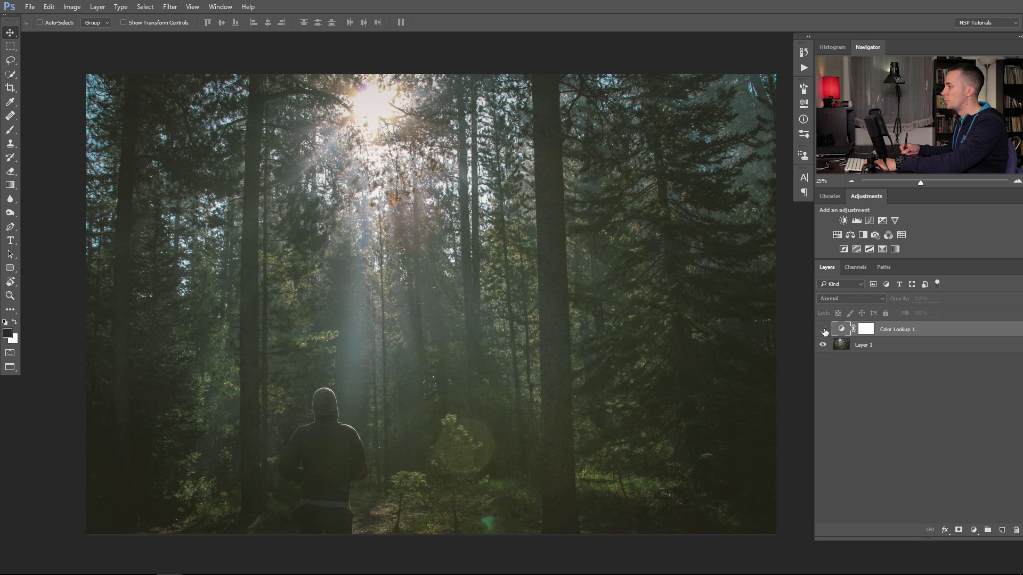
pyautogui.click(823, 330)
pyautogui.click(823, 329)
pyautogui.click(824, 330)
pyautogui.click(824, 329)
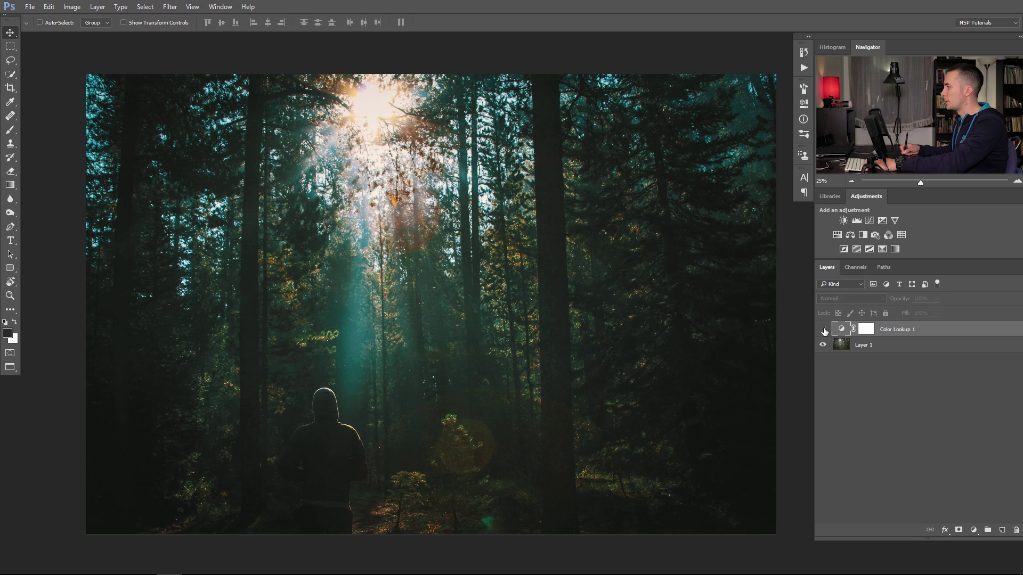
pyautogui.click(823, 330)
pyautogui.click(823, 330)
pyautogui.click(823, 330)
pyautogui.click(823, 330)
pyautogui.click(823, 329)
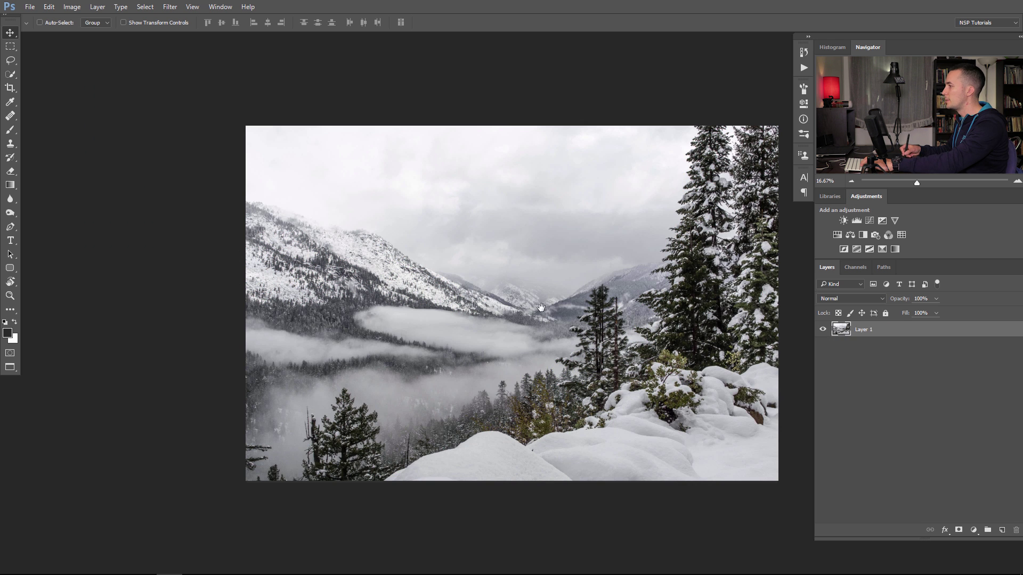
# Step: Pan and zoom in on the snowy mountain landscape, then bring up the new adjustment layer menu
pyautogui.moveTo(541, 308); pyautogui.dragTo(482, 320)
pyautogui.scroll(2, 439, 296)
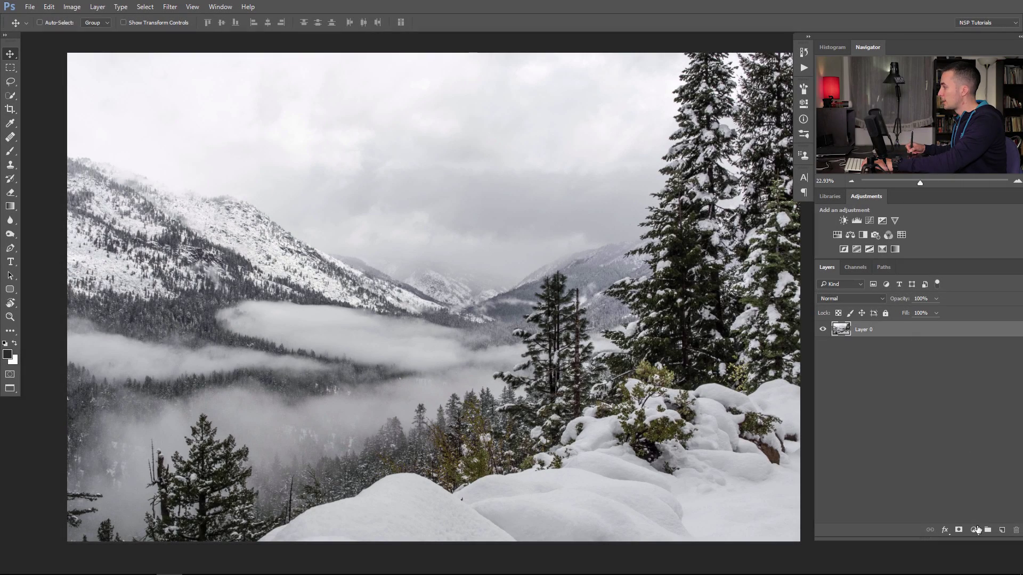
pyautogui.click(977, 530)
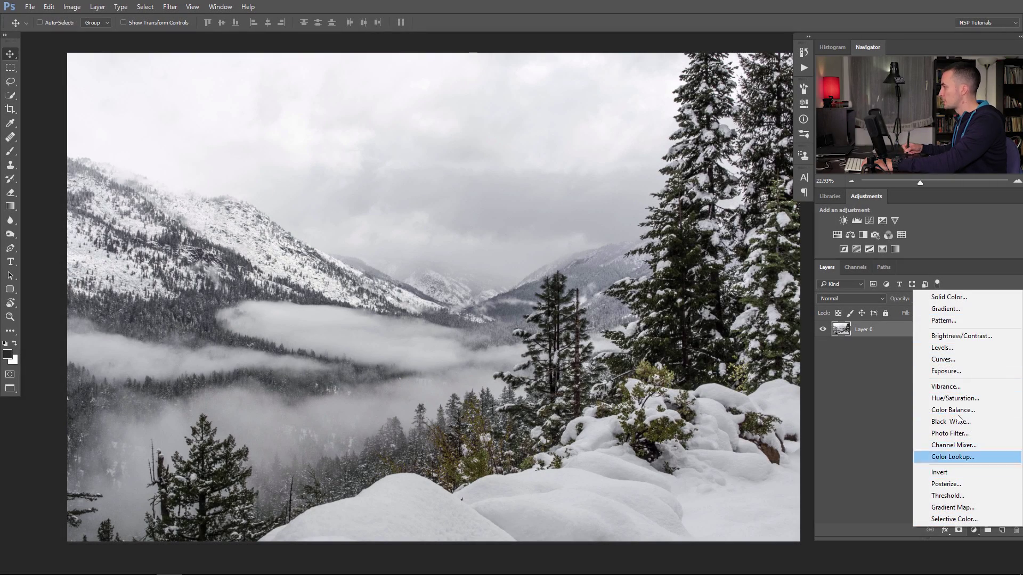
# Step: Add a Curves layer darkening midtones, then a second Curves layer lowering the green highlights
pyautogui.click(959, 362)
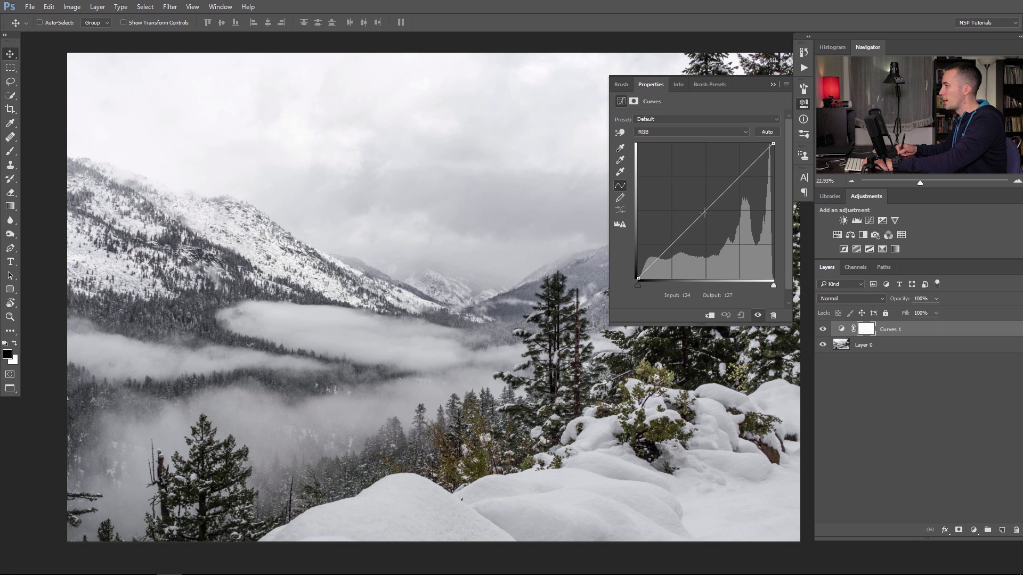
pyautogui.moveTo(705, 212); pyautogui.dragTo(713, 222)
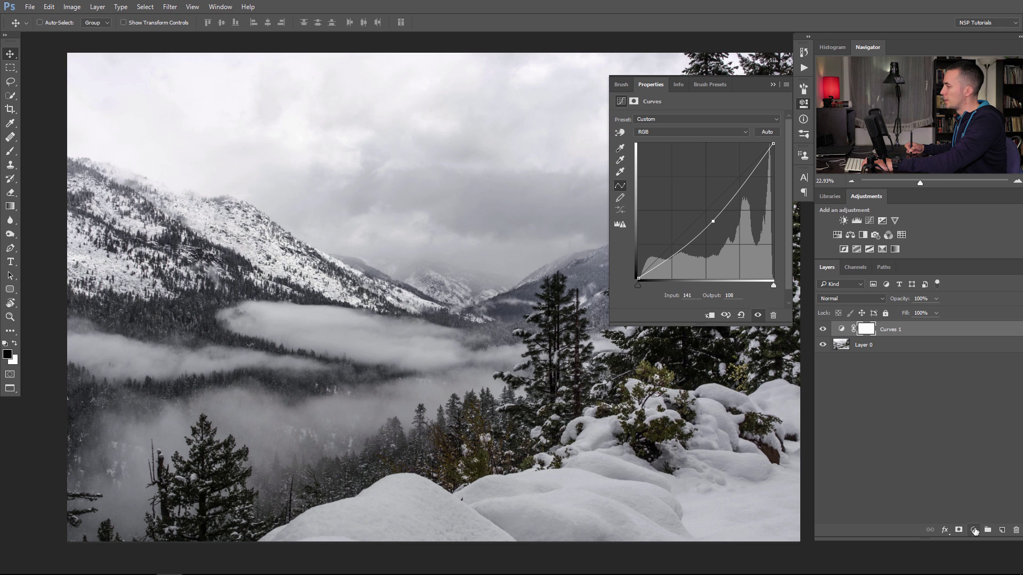
pyautogui.click(975, 531)
pyautogui.click(954, 362)
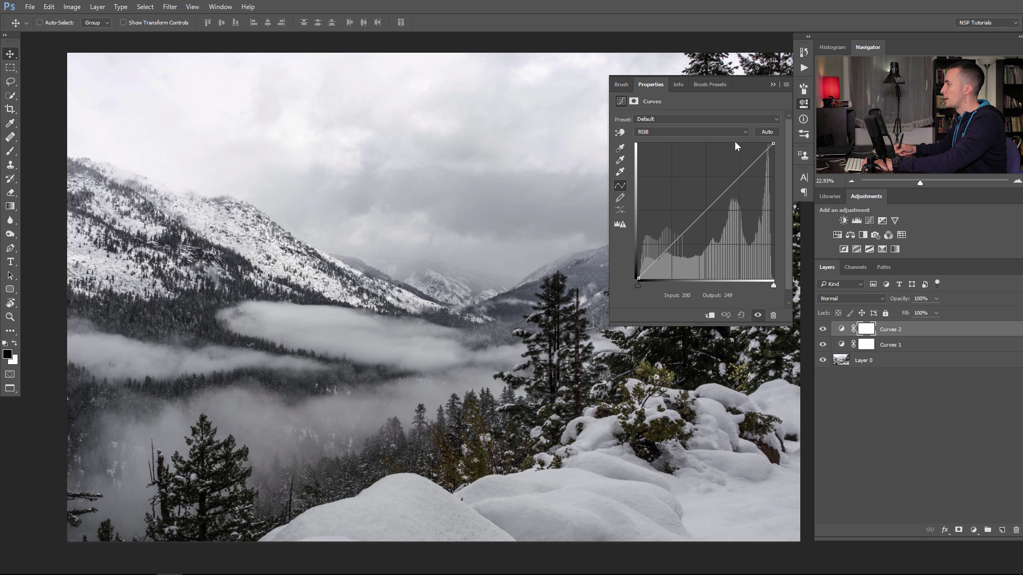
pyautogui.click(709, 132)
pyautogui.click(709, 157)
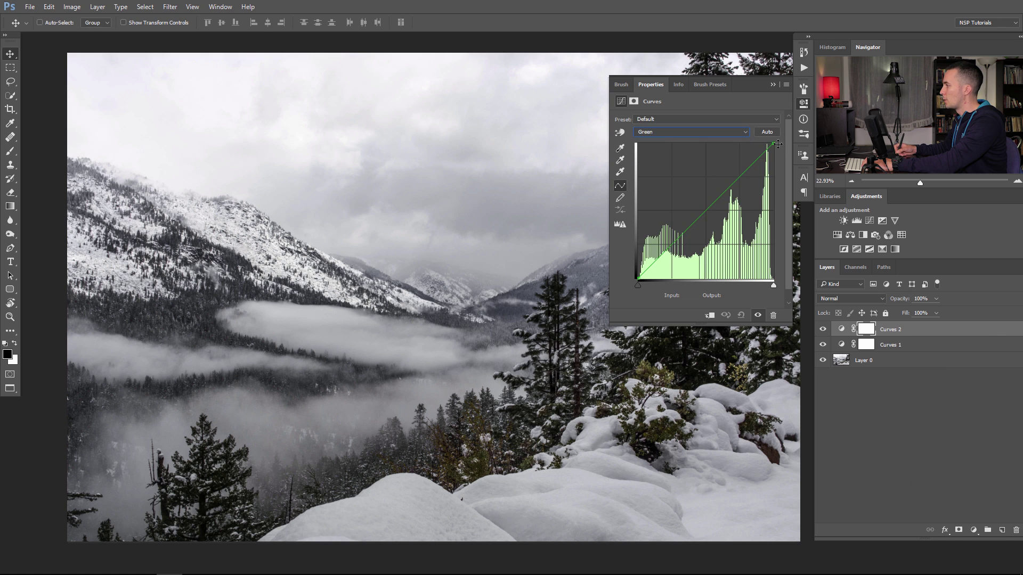
pyautogui.moveTo(774, 144); pyautogui.dragTo(779, 149)
# Step: On Curves 2, lower the Blue channel's highlight output and lift its shadows
pyautogui.click(735, 130)
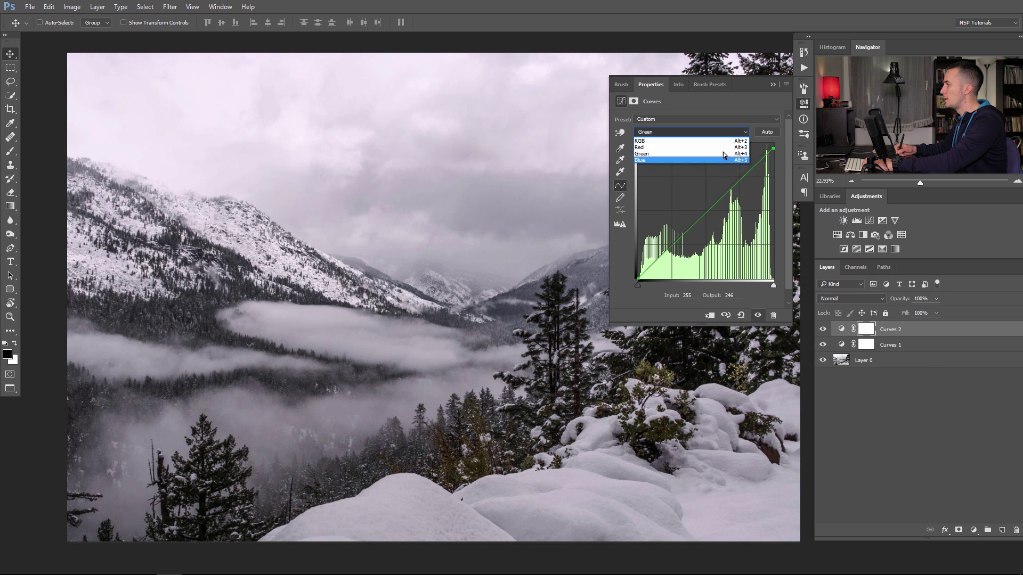
pyautogui.click(723, 153)
pyautogui.click(742, 136)
pyautogui.click(718, 158)
pyautogui.moveTo(773, 145); pyautogui.dragTo(773, 159)
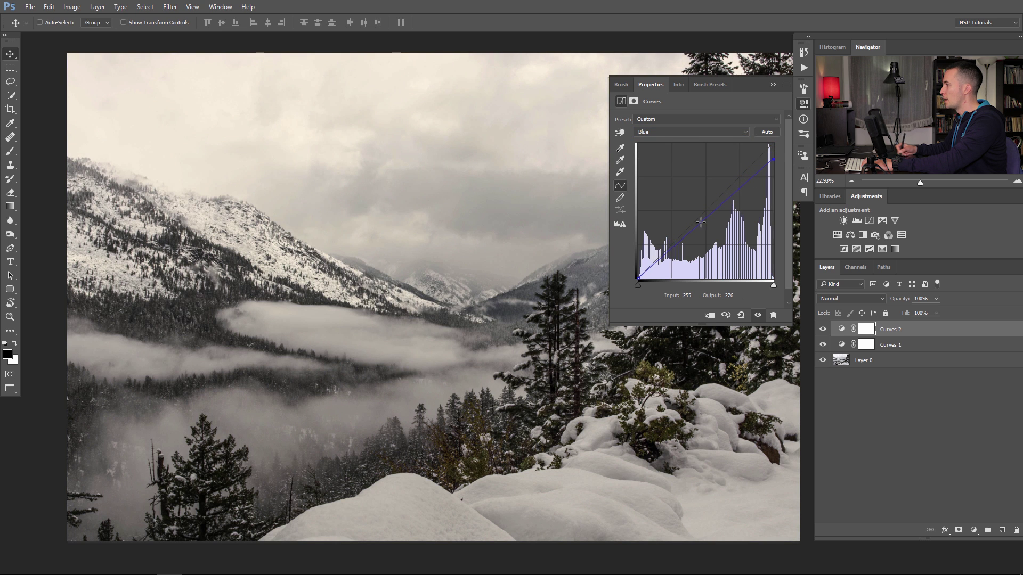
pyautogui.moveTo(640, 276); pyautogui.dragTo(632, 258)
pyautogui.click(773, 85)
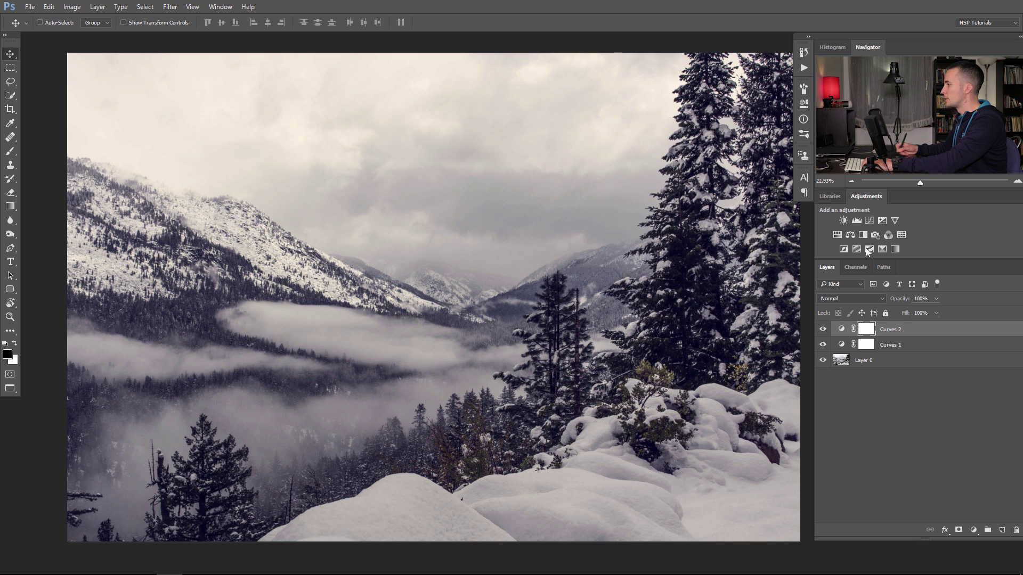
# Step: Add a Color Balance layer: midtones toward cyan and blue, highlights Yellow/Blue -17, Cyan/Red +9
pyautogui.click(973, 530)
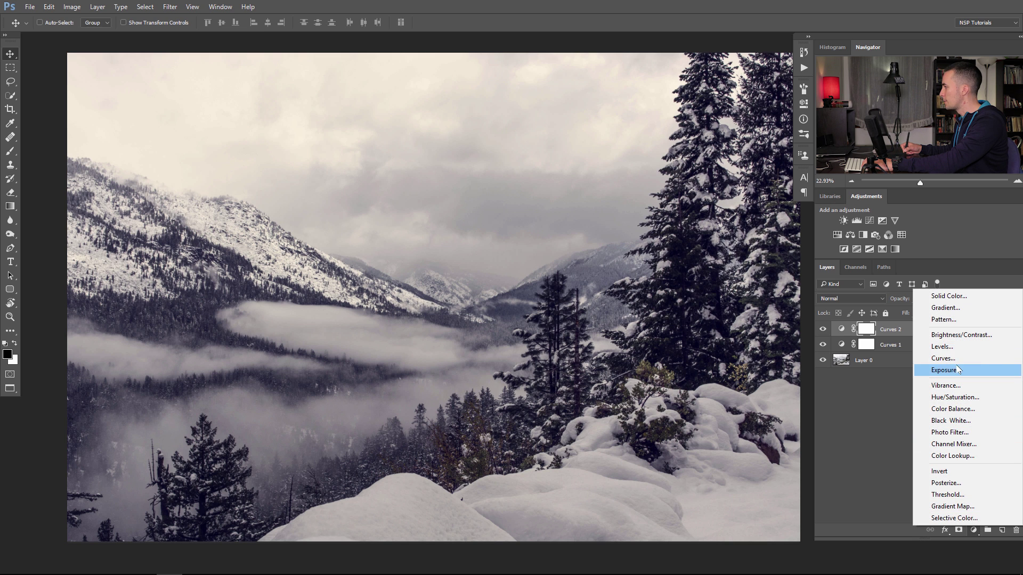
pyautogui.click(966, 409)
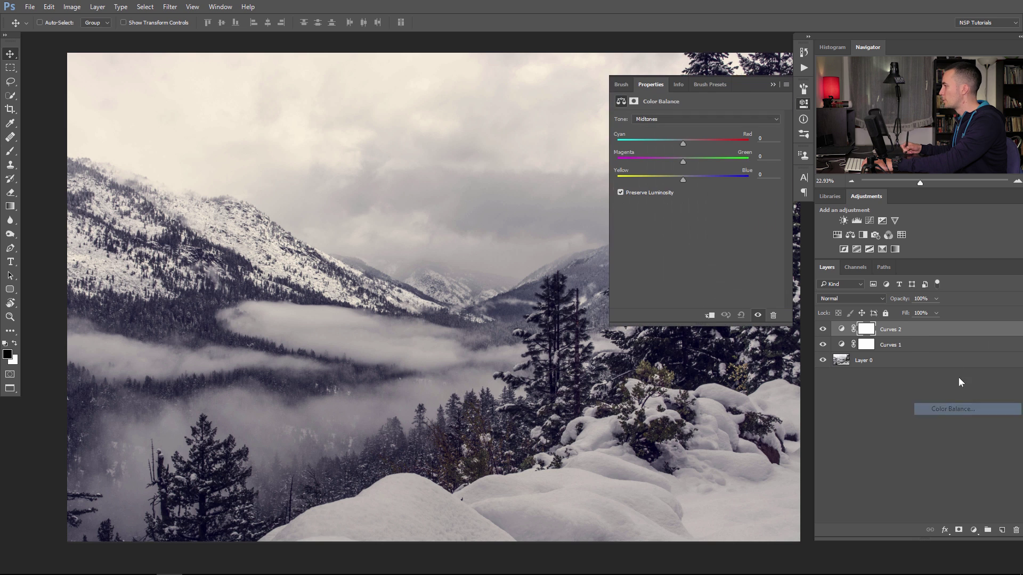
pyautogui.moveTo(669, 144); pyautogui.dragTo(670, 180)
pyautogui.click(687, 119)
pyautogui.click(679, 138)
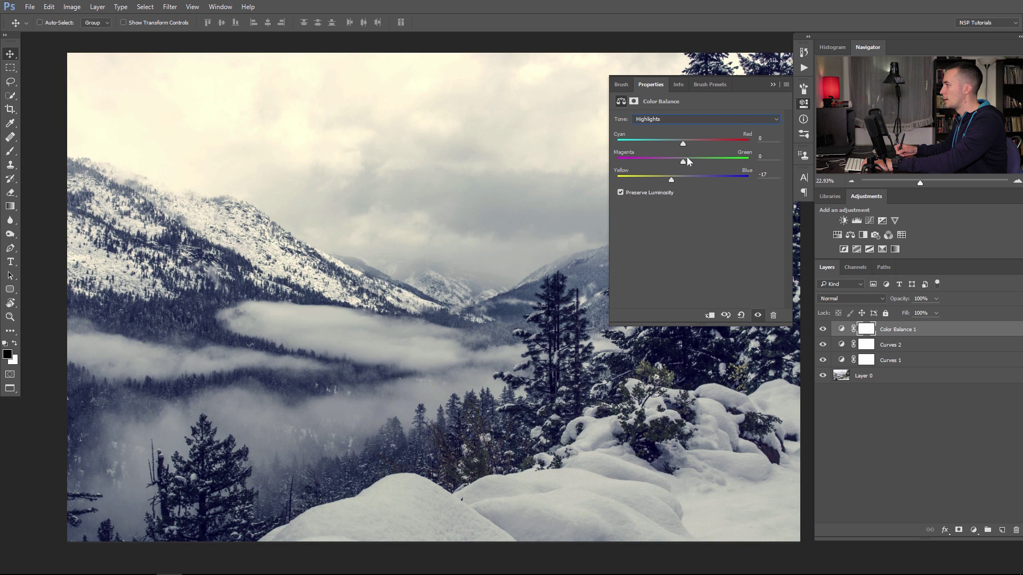
pyautogui.moveTo(684, 143); pyautogui.dragTo(689, 144)
pyautogui.click(774, 85)
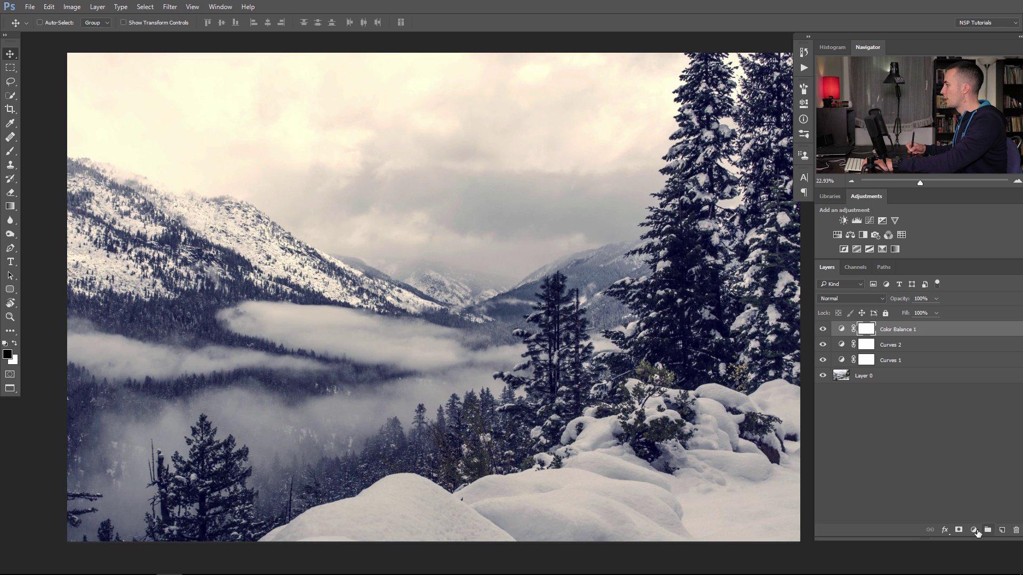
# Step: Add a Photo Filter layer using Cooling Filter (80) at about 23% density
pyautogui.click(974, 530)
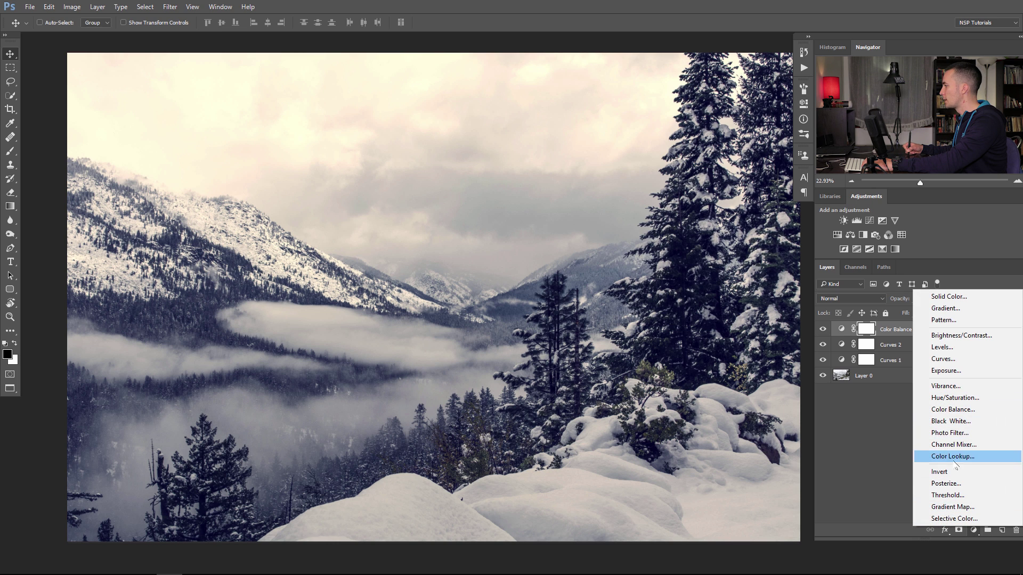
pyautogui.click(964, 434)
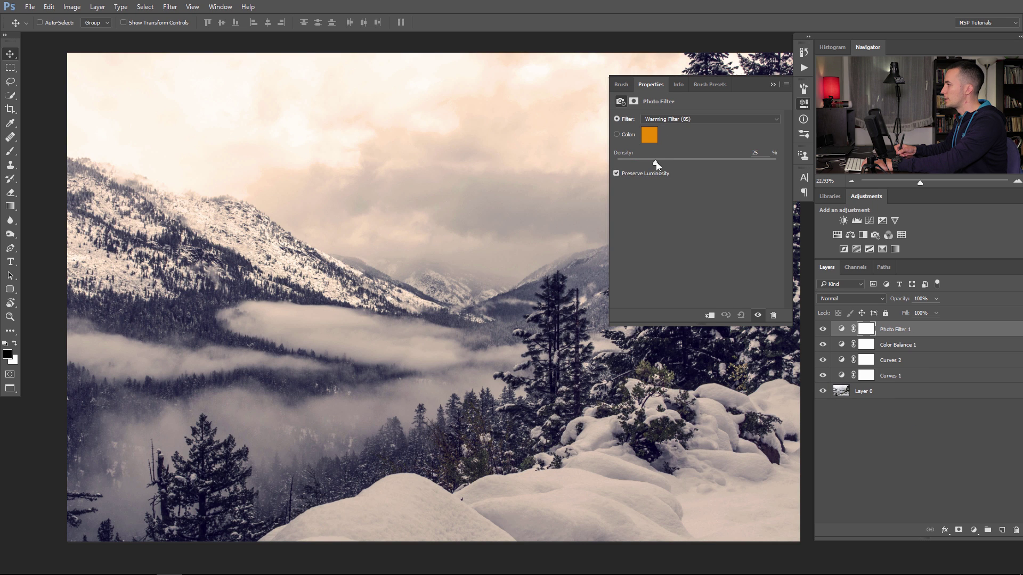
pyautogui.moveTo(655, 163); pyautogui.dragTo(642, 165)
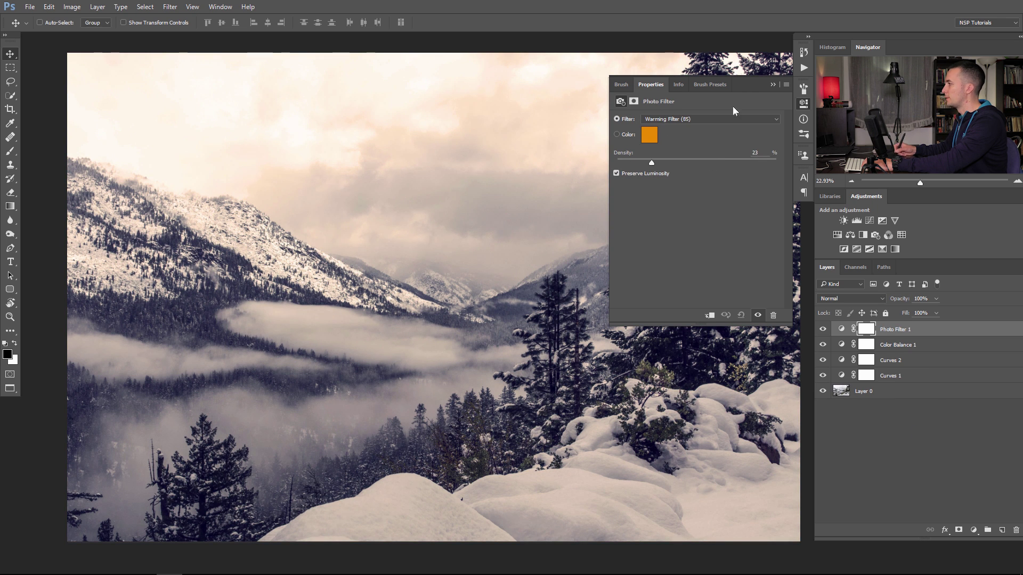
pyautogui.click(673, 119)
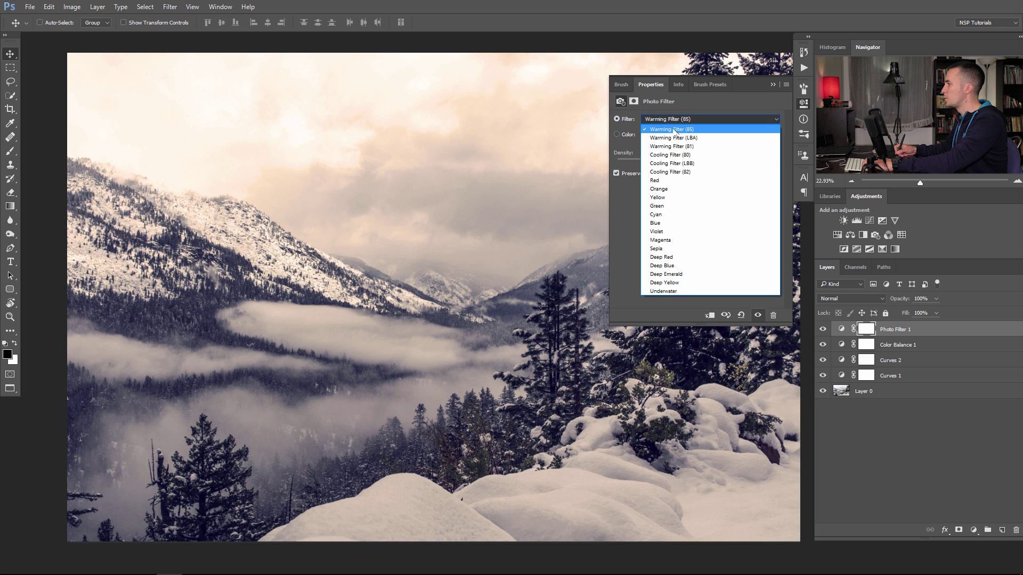
pyautogui.click(666, 155)
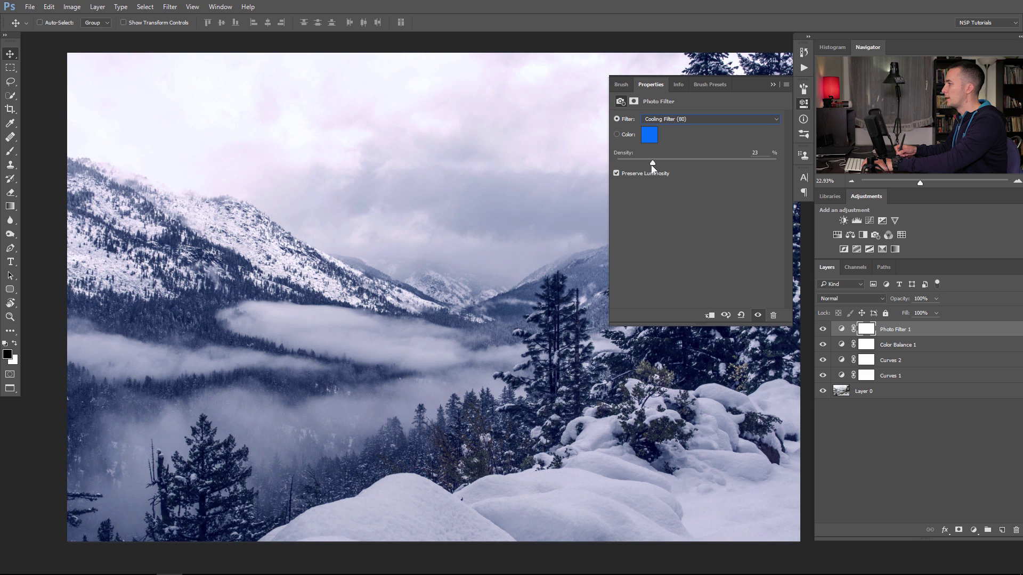
pyautogui.click(650, 163)
pyautogui.click(773, 86)
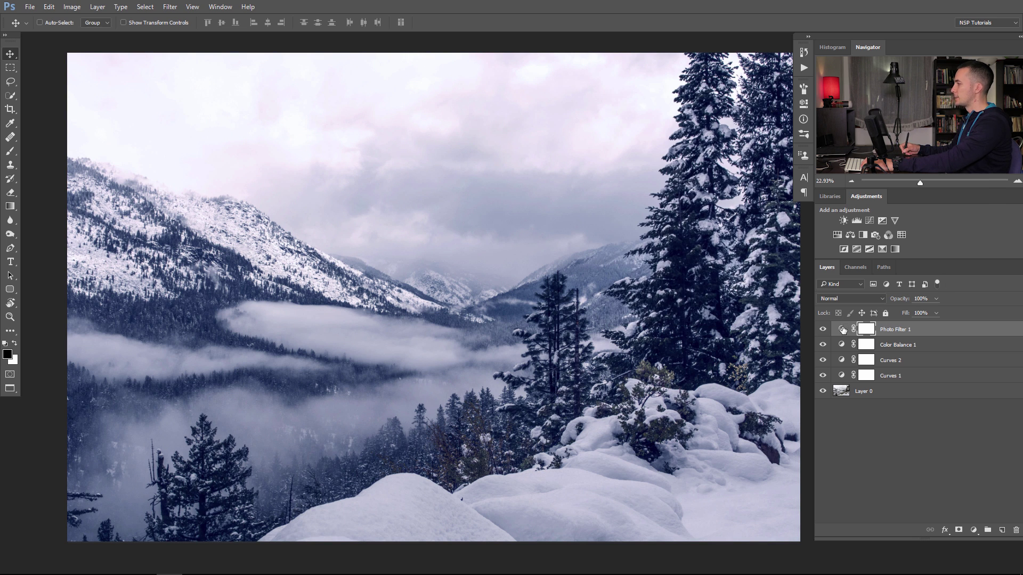
pyautogui.keyDown('shift'); pyautogui.click(843, 380); pyautogui.keyUp('shift')
pyautogui.hotkey('ctrl', 'g')
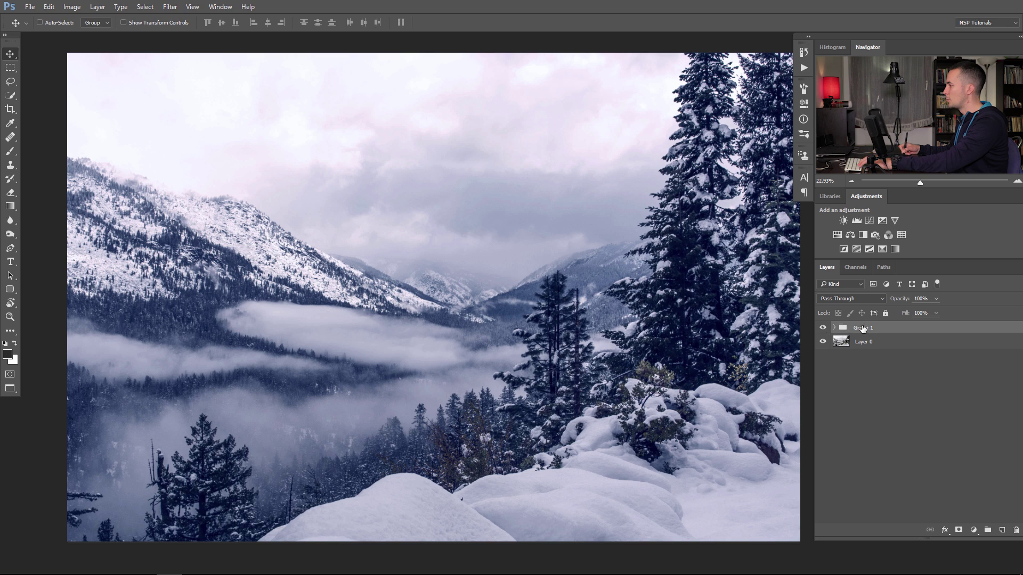
pyautogui.click(824, 328)
pyautogui.click(824, 329)
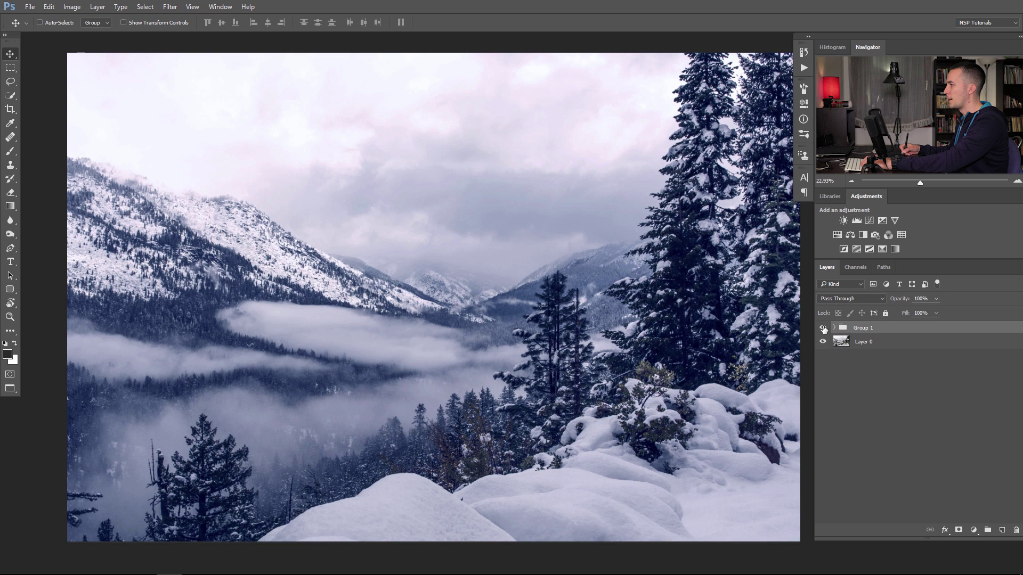
pyautogui.click(824, 329)
pyautogui.click(824, 328)
pyautogui.hotkey('ctrl', 'shift', 'g')
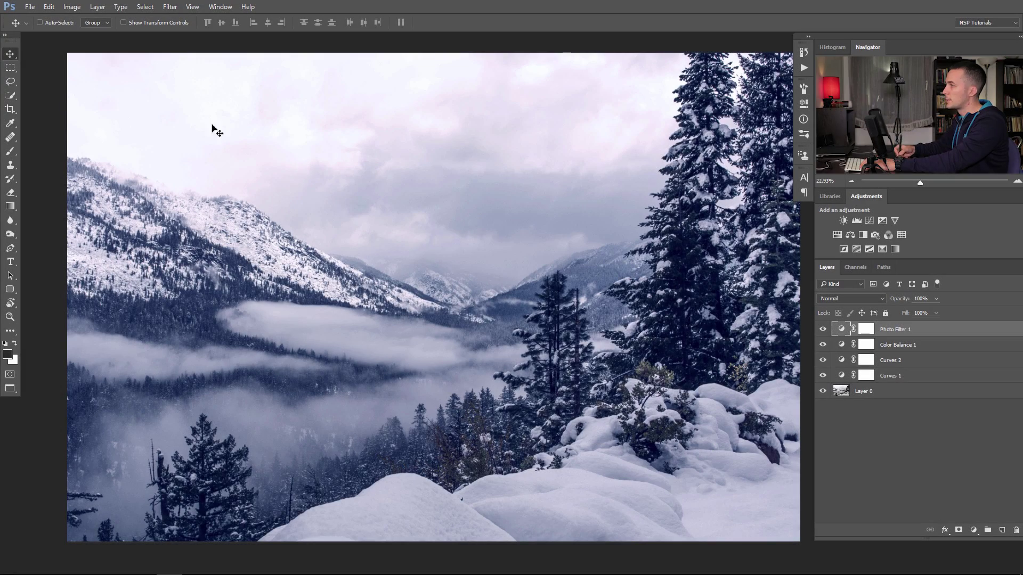
# Step: Attempt File > Export > Color Lookup Tables, which fails because the document has no background
pyautogui.click(31, 7)
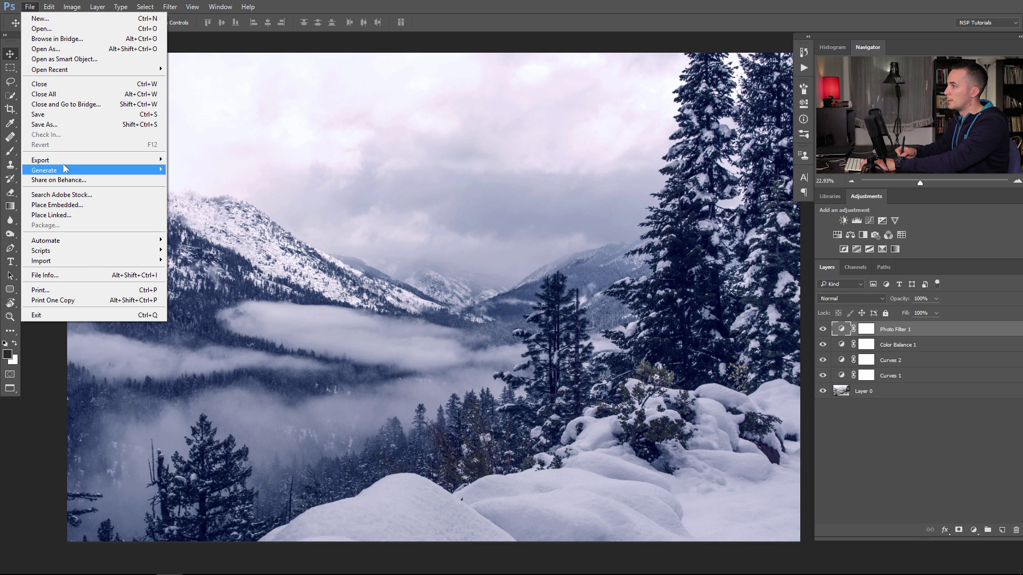
pyautogui.moveTo(83, 159)
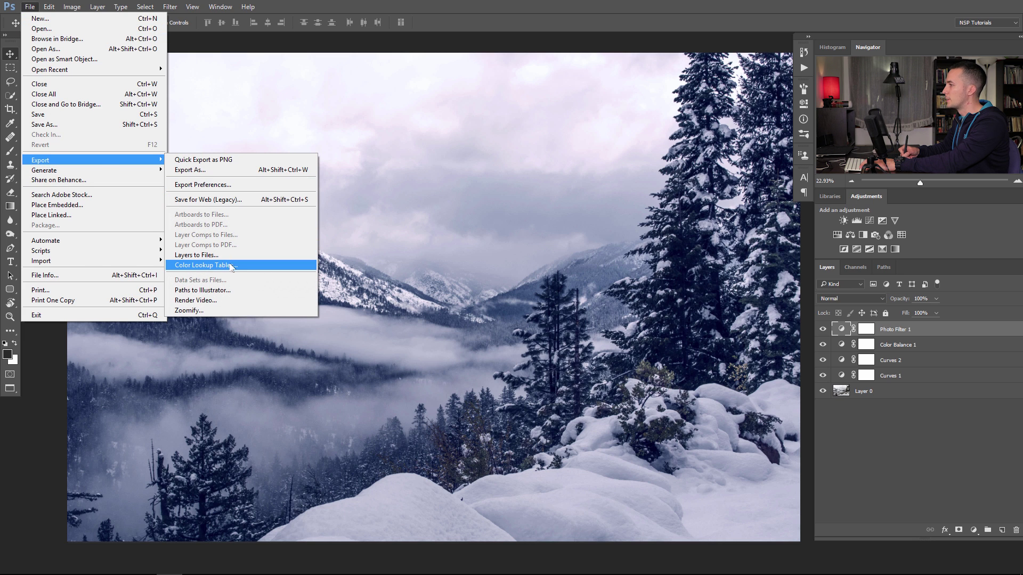
pyautogui.click(227, 265)
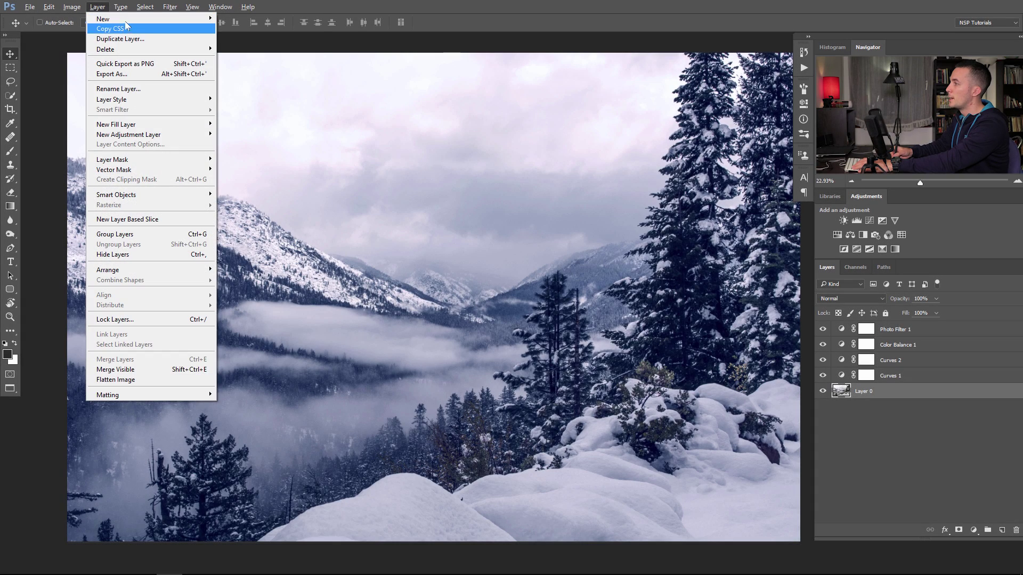
# Step: Convert Layer 0 into the Background layer with Layer > New > Background from Layer
pyautogui.moveTo(154, 18)
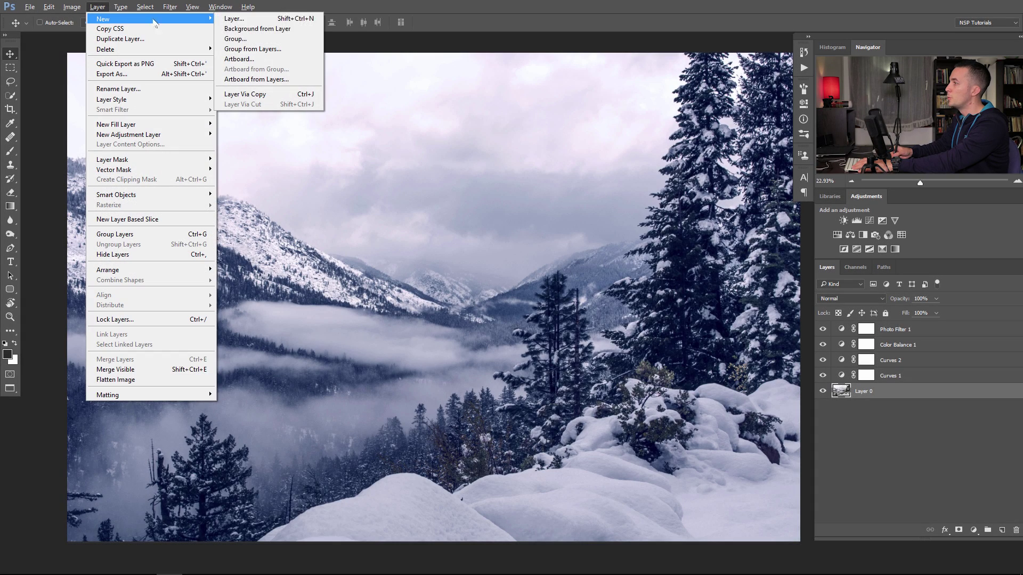
pyautogui.click(273, 30)
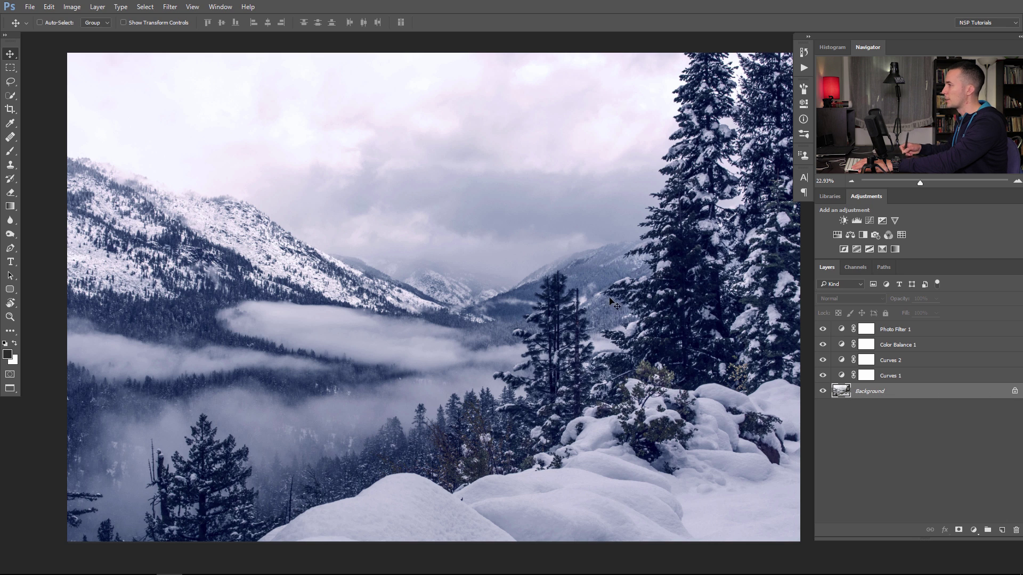
# Step: Set up a Color Lookup Tables export described 'Winter mood', High quality, CUBE format only
pyautogui.click(31, 8)
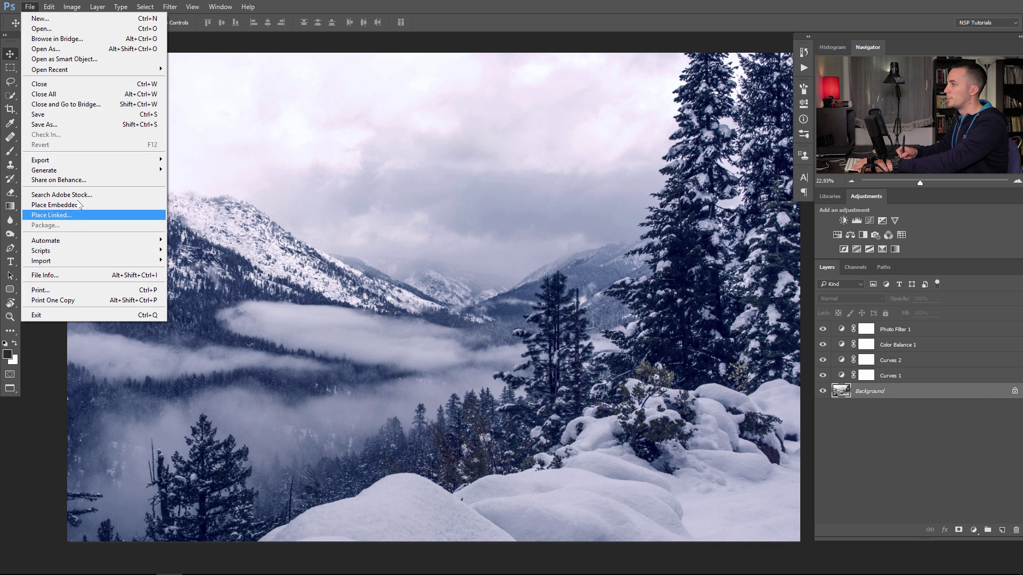
pyautogui.moveTo(80, 160)
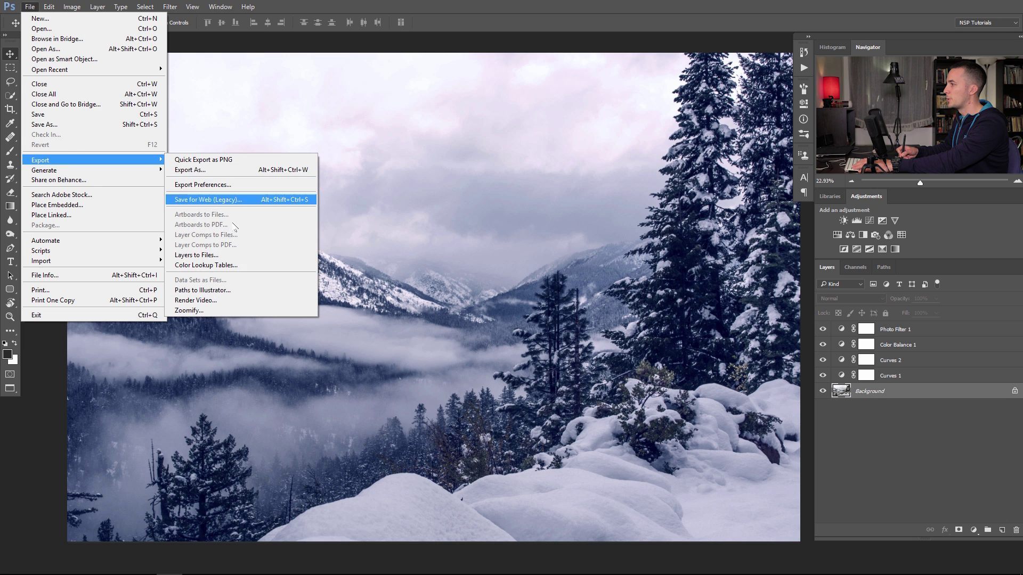
pyautogui.click(232, 265)
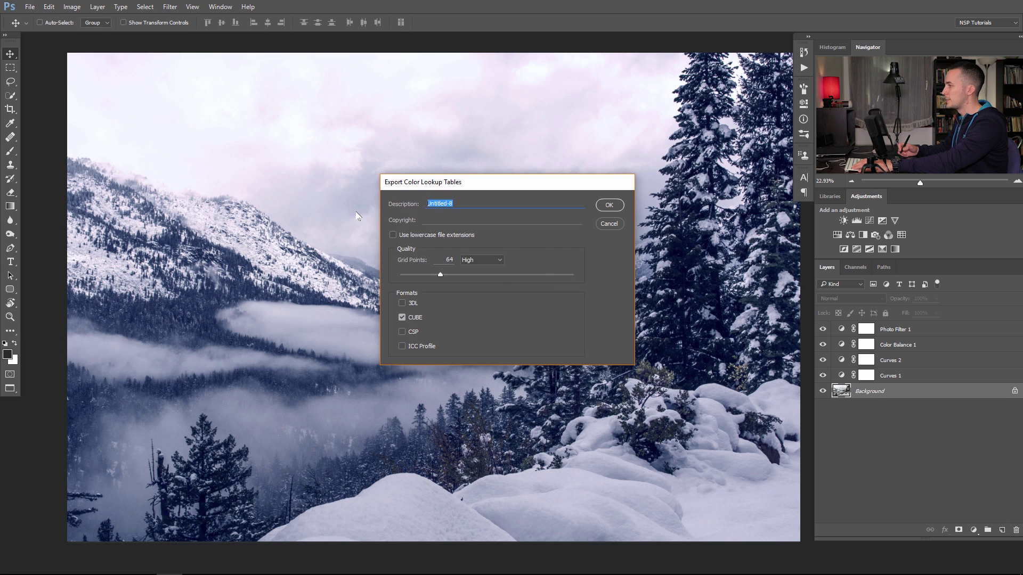
pyautogui.write('Winter')
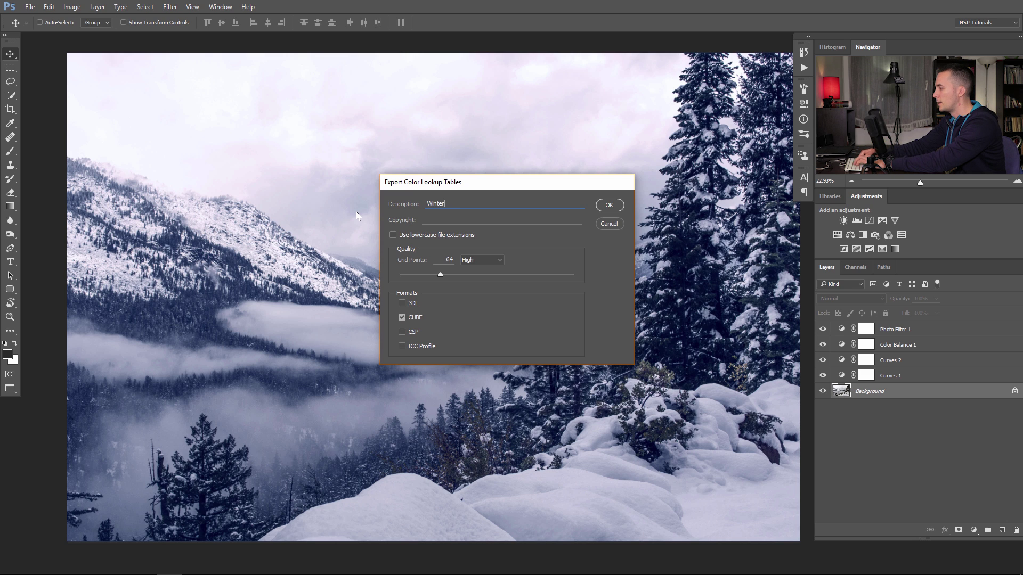
pyautogui.write(' mood')
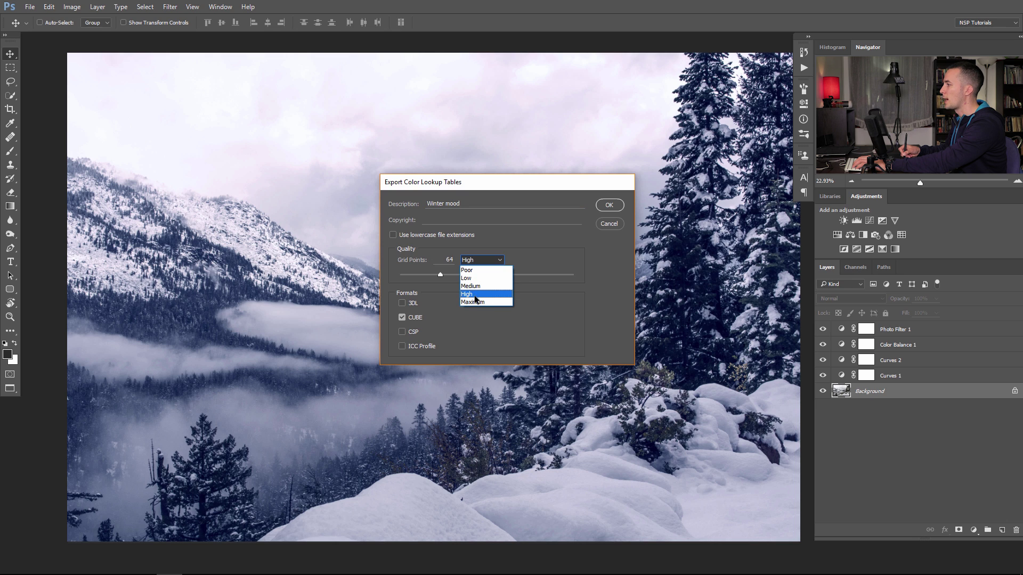
pyautogui.click(475, 295)
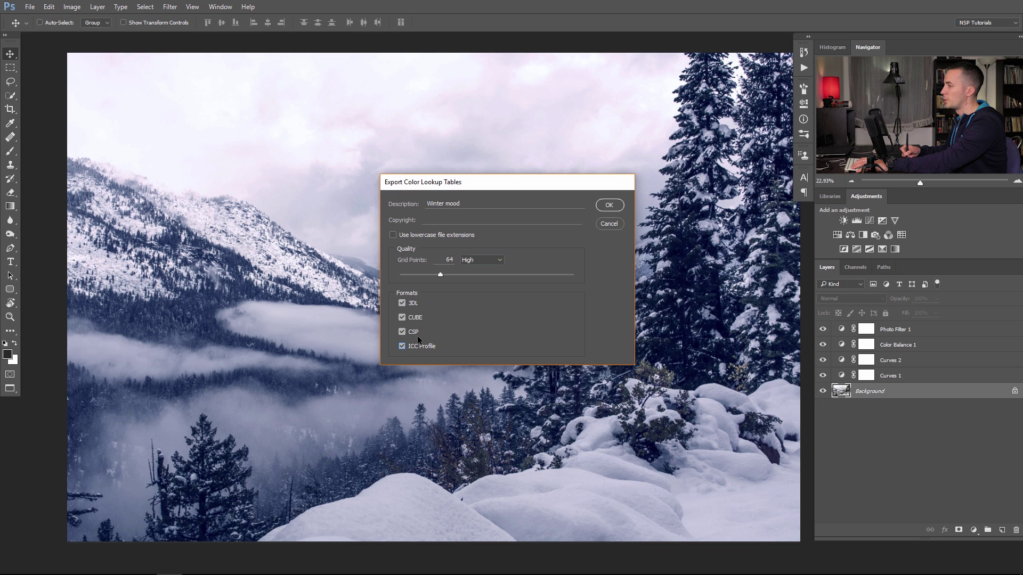
pyautogui.click(403, 302)
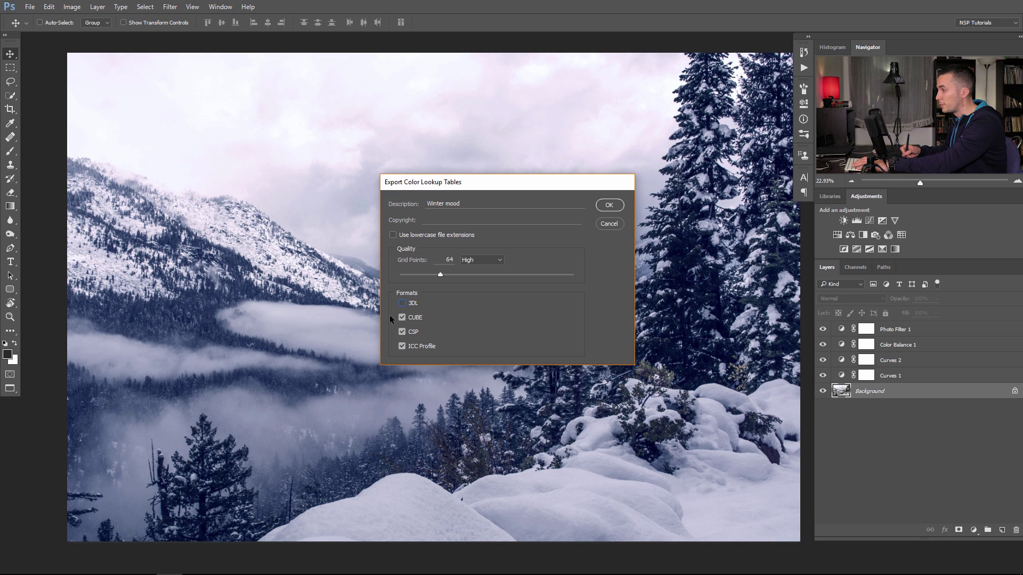
pyautogui.click(611, 206)
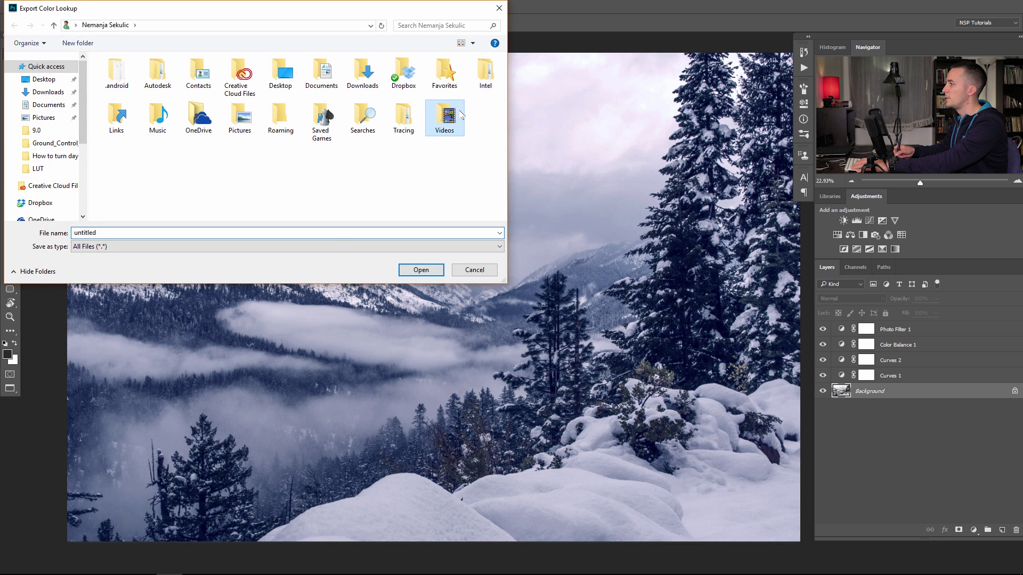
# Step: Save the lookup table as 'Winter mood' in the Videos › LUT folder
pyautogui.doubleClick(444, 118)
pyautogui.doubleClick(301, 85)
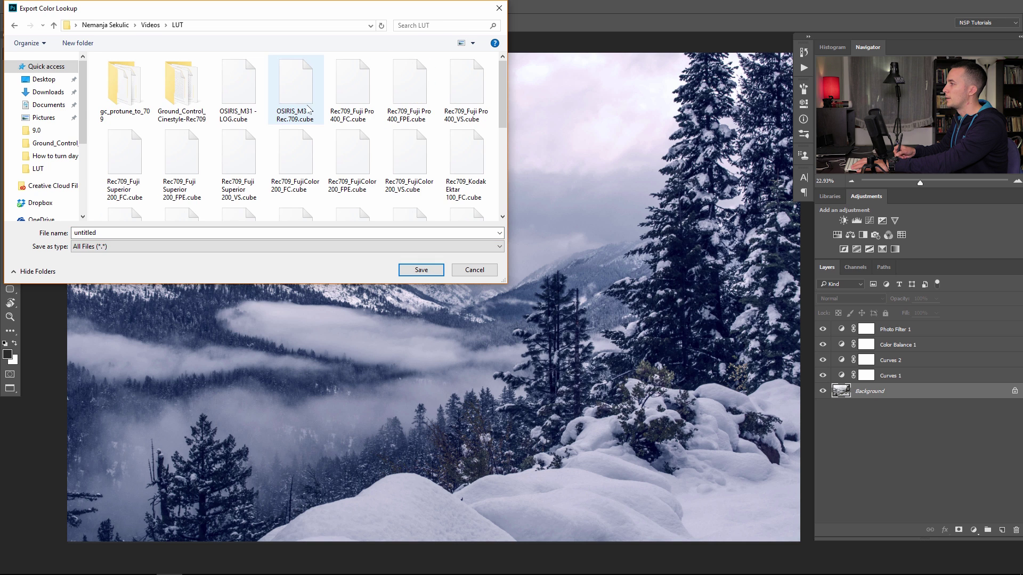
pyautogui.moveTo(97, 232); pyautogui.dragTo(45, 234)
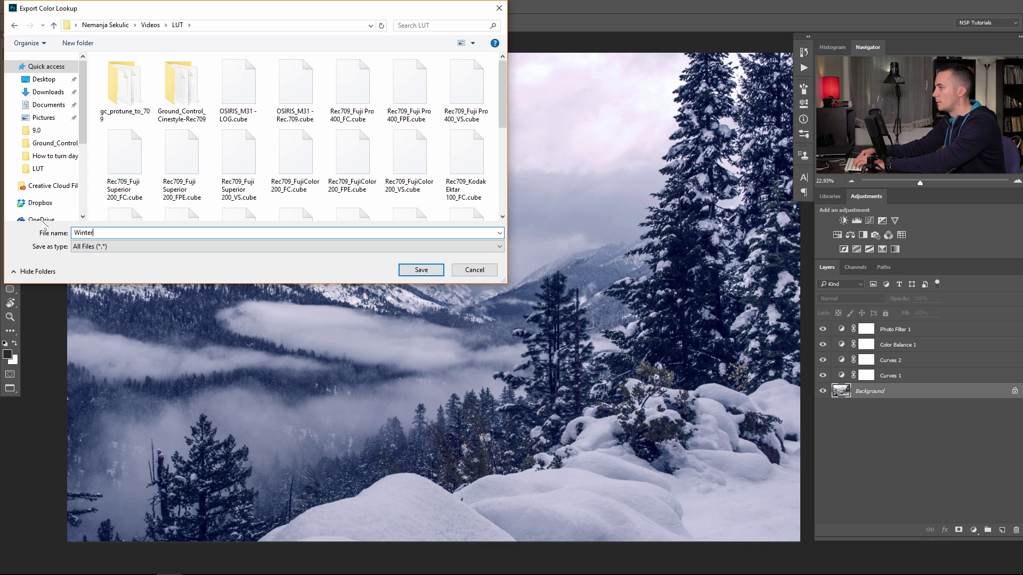
pyautogui.write('Winter mood')
pyautogui.press('Return')
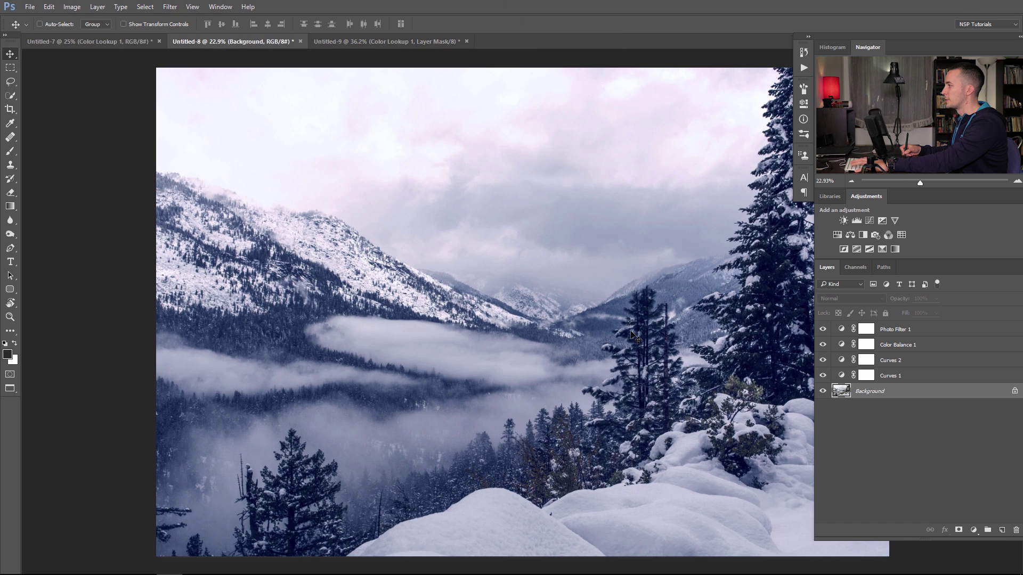
# Step: Group the four adjustment layers, name the group 'Winter mood', and hide it
pyautogui.press('f')
pyautogui.moveTo(636, 337); pyautogui.dragTo(538, 319)
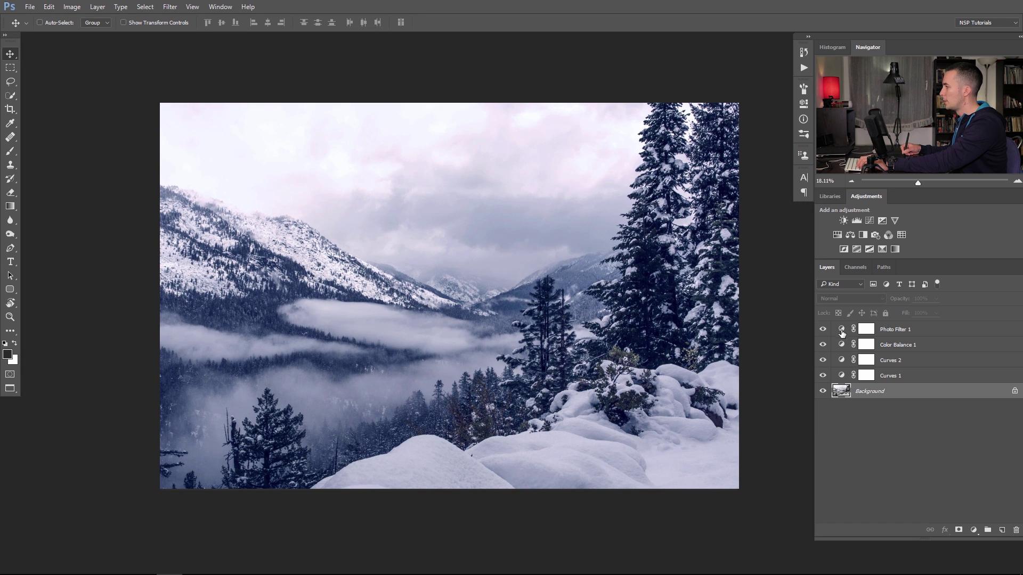
pyautogui.keyDown('shift'); pyautogui.click(842, 330); pyautogui.keyUp('shift')
pyautogui.moveTo(841, 374); pyautogui.dragTo(860, 347)
pyautogui.hotkey('ctrl', 'g')
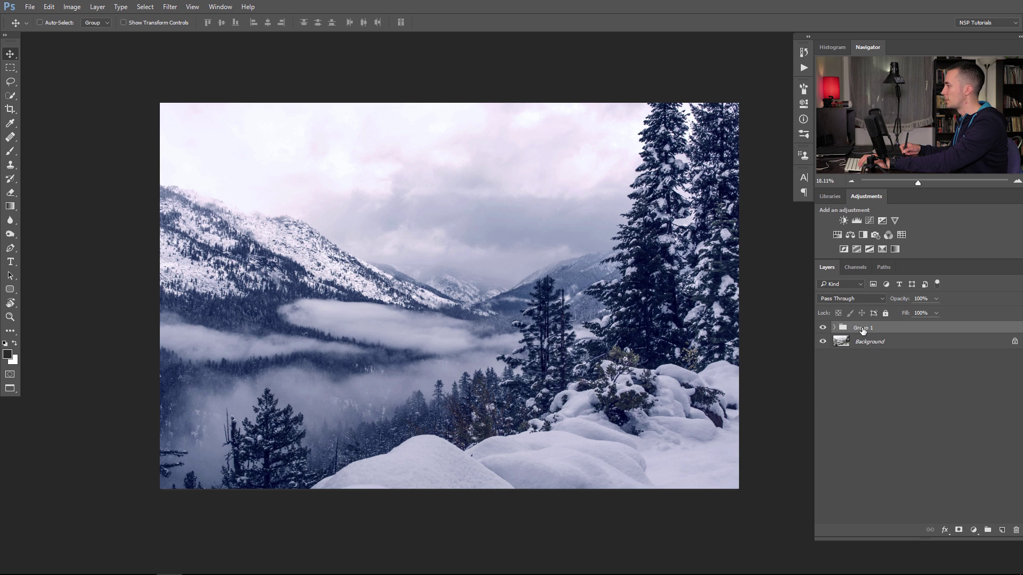
pyautogui.doubleClick(863, 328)
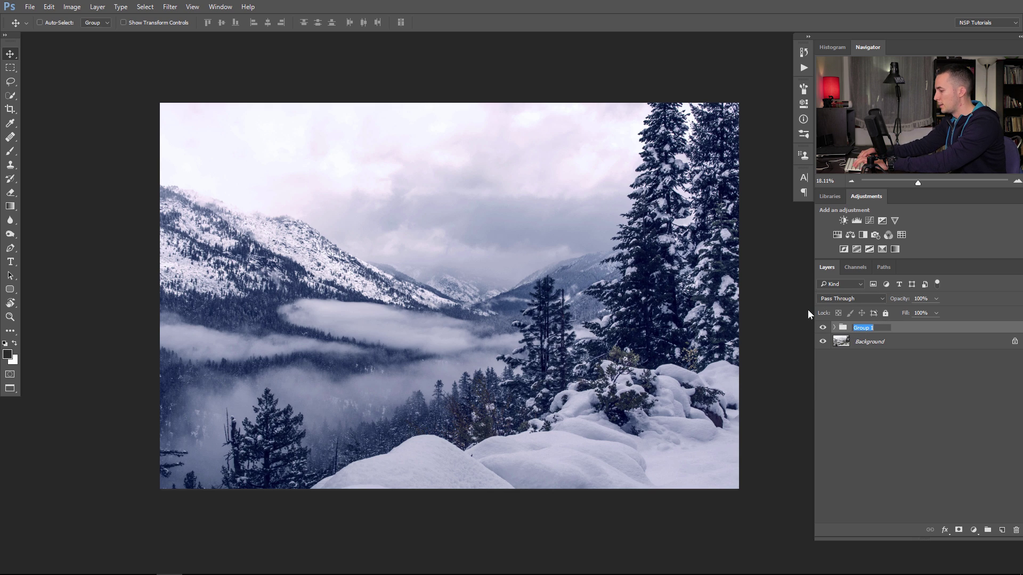
pyautogui.write('Winte')
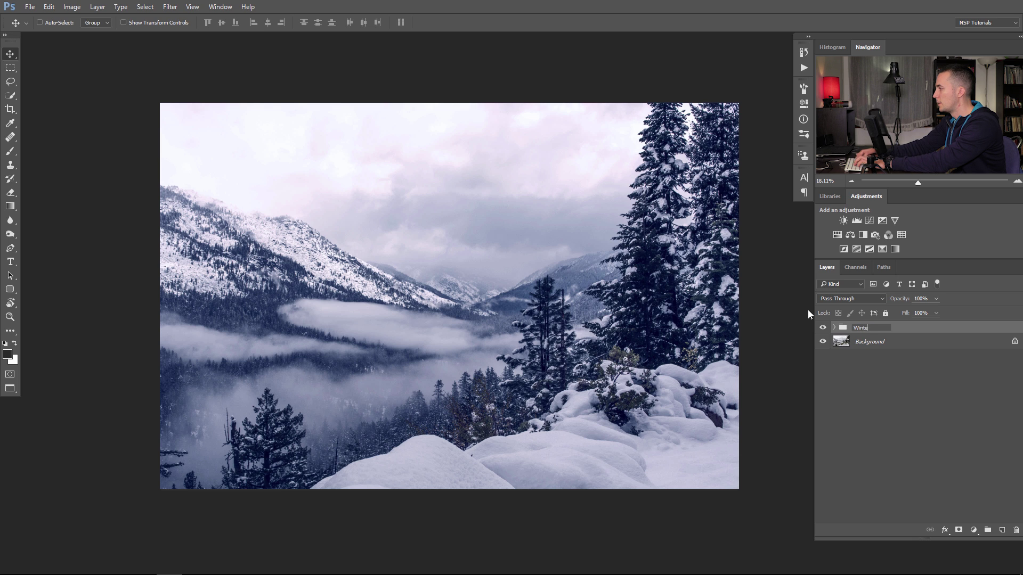
pyautogui.write('r mood')
pyautogui.press('Return')
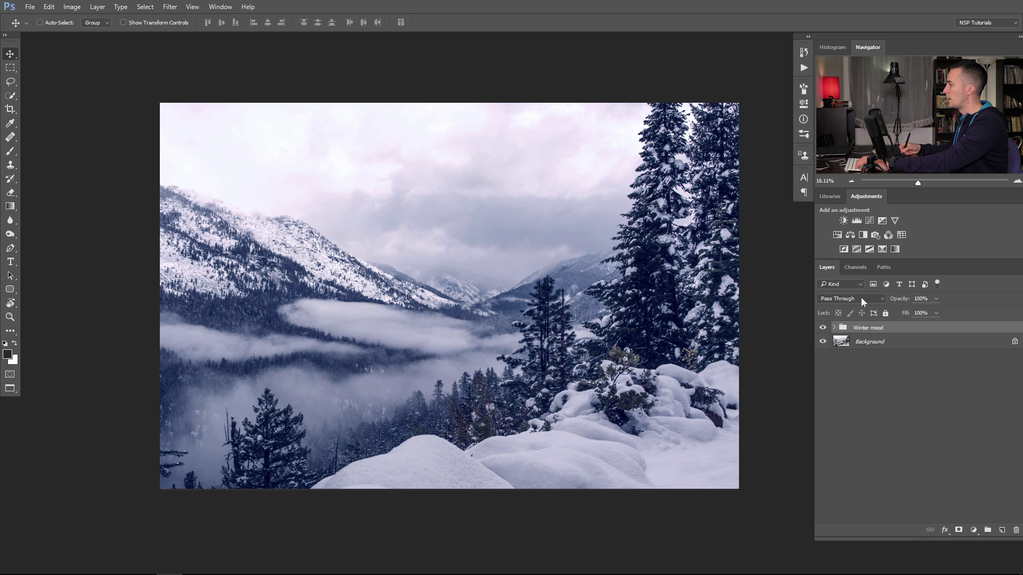
pyautogui.click(822, 328)
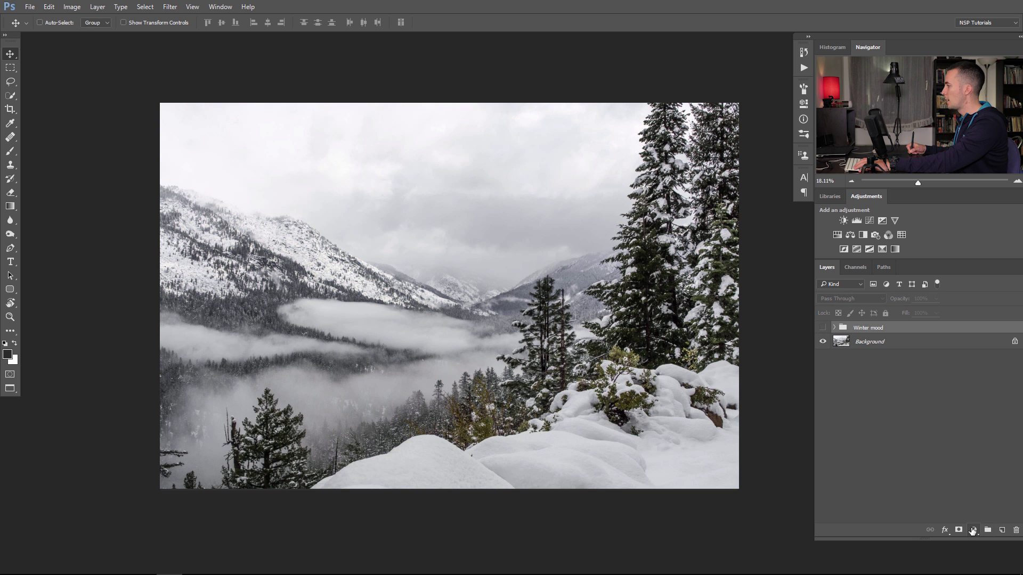
# Step: Add a Color Lookup layer and load Winter mood.CUBE as its 3D LUT
pyautogui.click(973, 531)
pyautogui.click(958, 457)
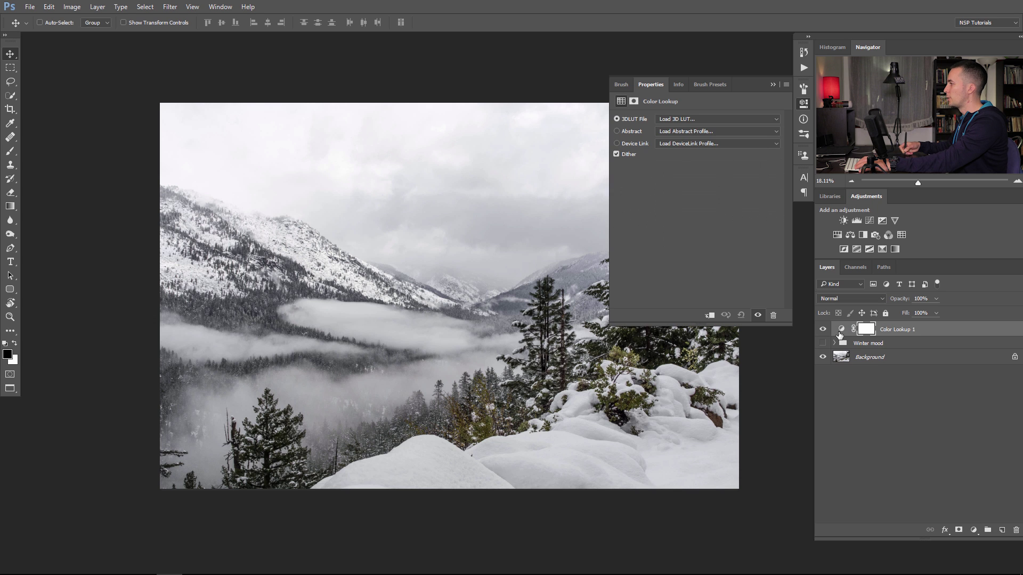
pyautogui.click(695, 120)
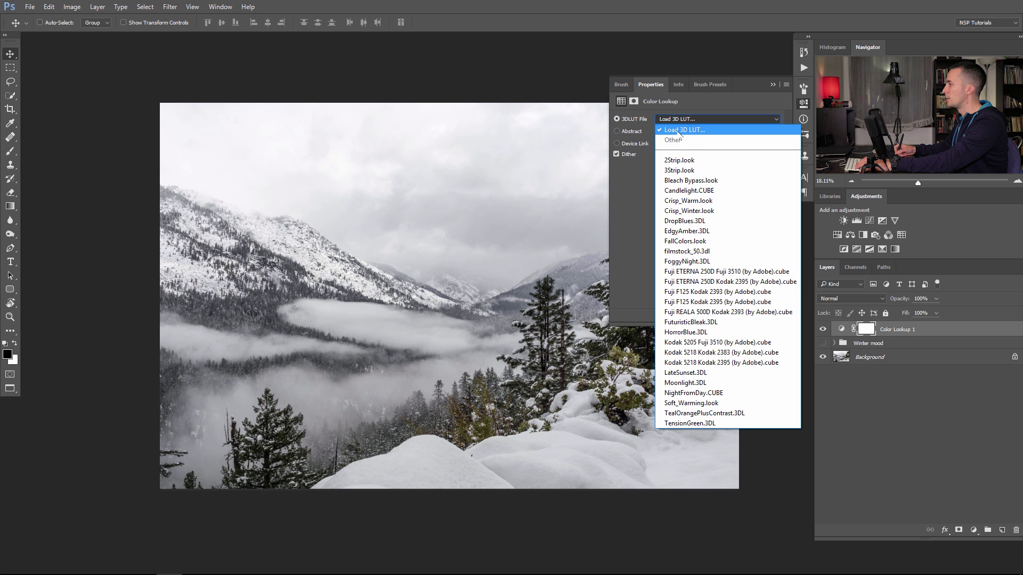
pyautogui.click(689, 132)
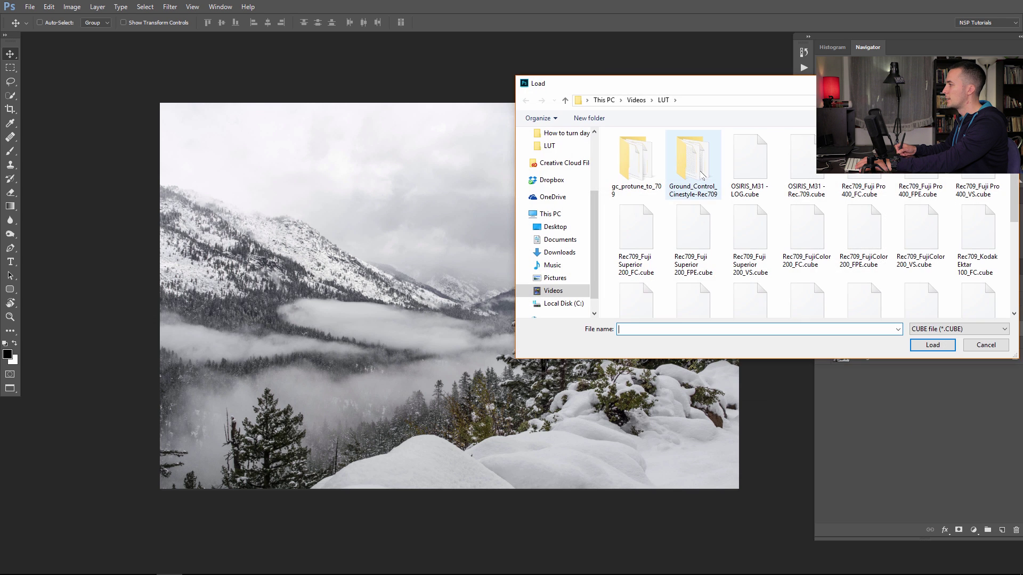
pyautogui.moveTo(666, 84); pyautogui.dragTo(519, 77)
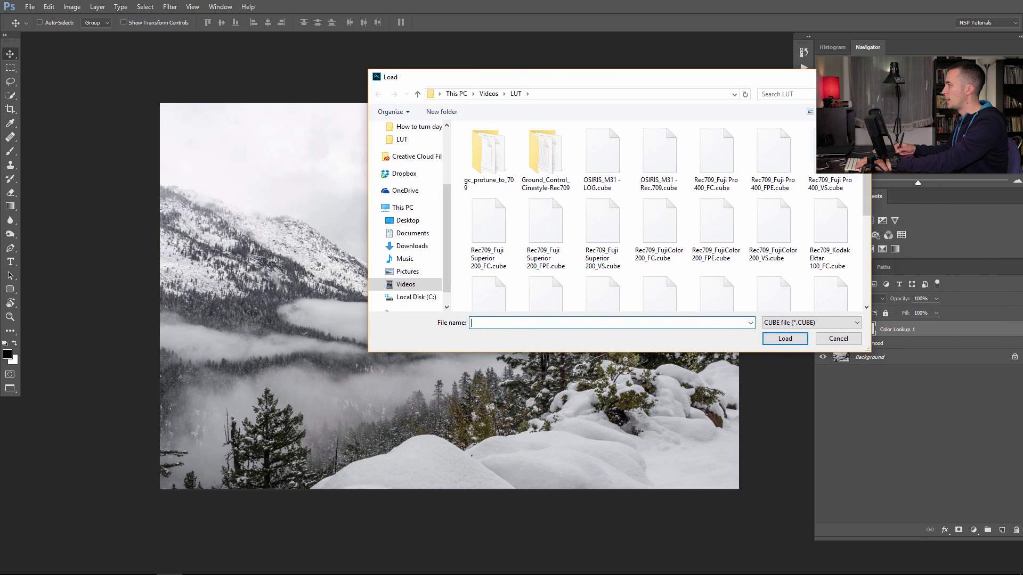
pyautogui.moveTo(866, 177); pyautogui.dragTo(864, 274)
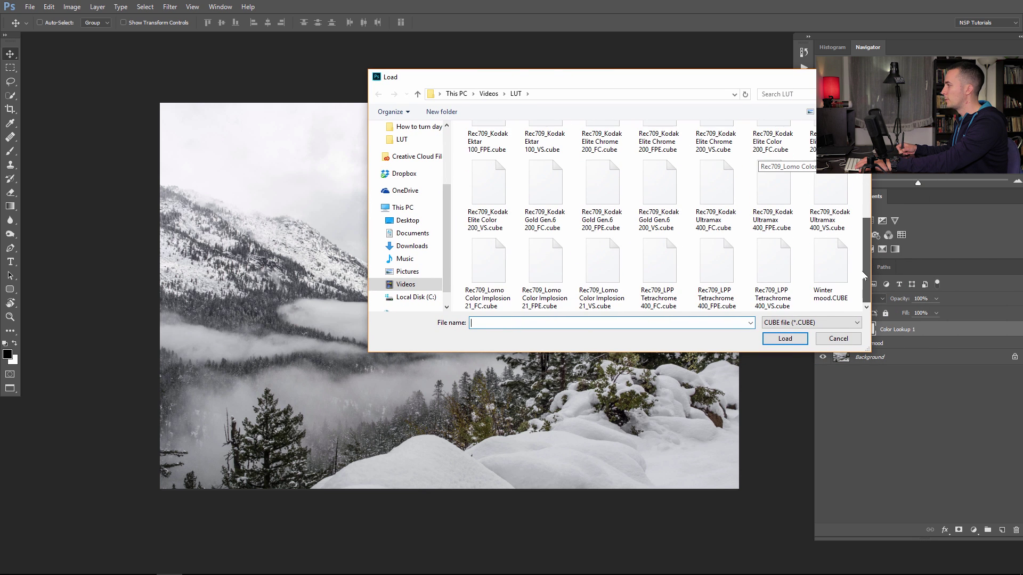
pyautogui.click(832, 273)
pyautogui.click(785, 339)
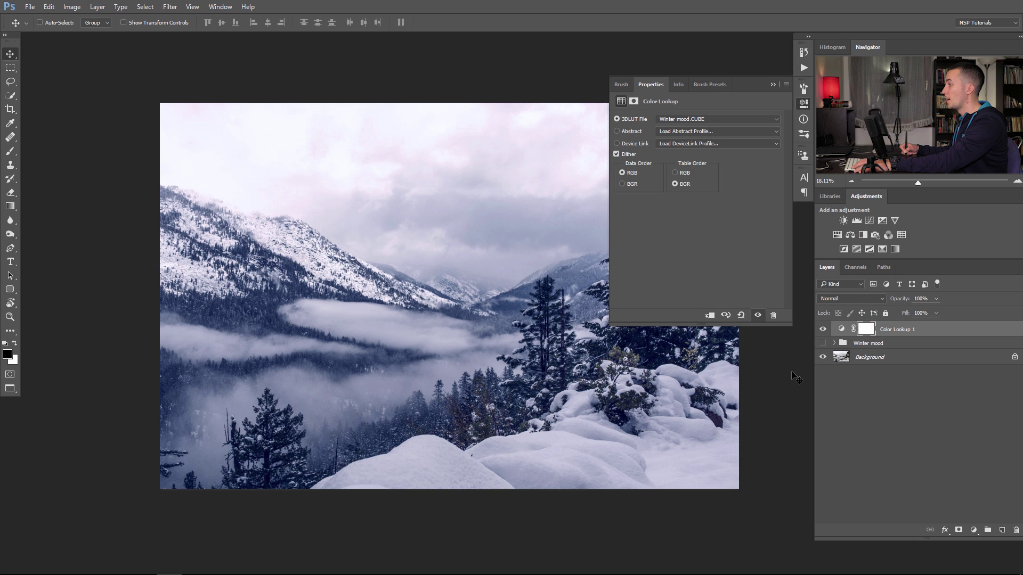
# Step: Close the Color Lookup properties and toggle Color Lookup 1's visibility to compare
pyautogui.click(773, 85)
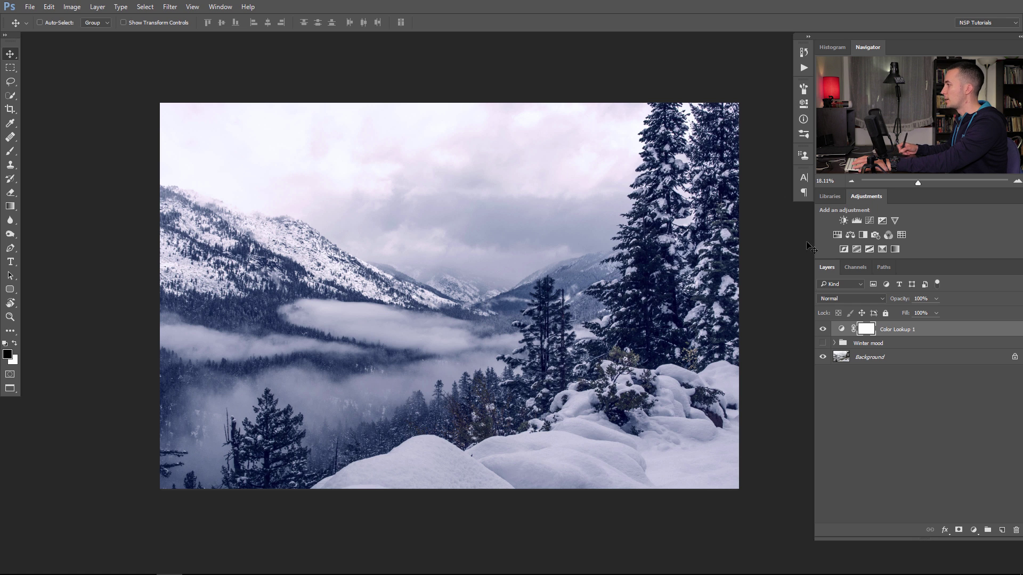
pyautogui.click(823, 330)
pyautogui.click(823, 329)
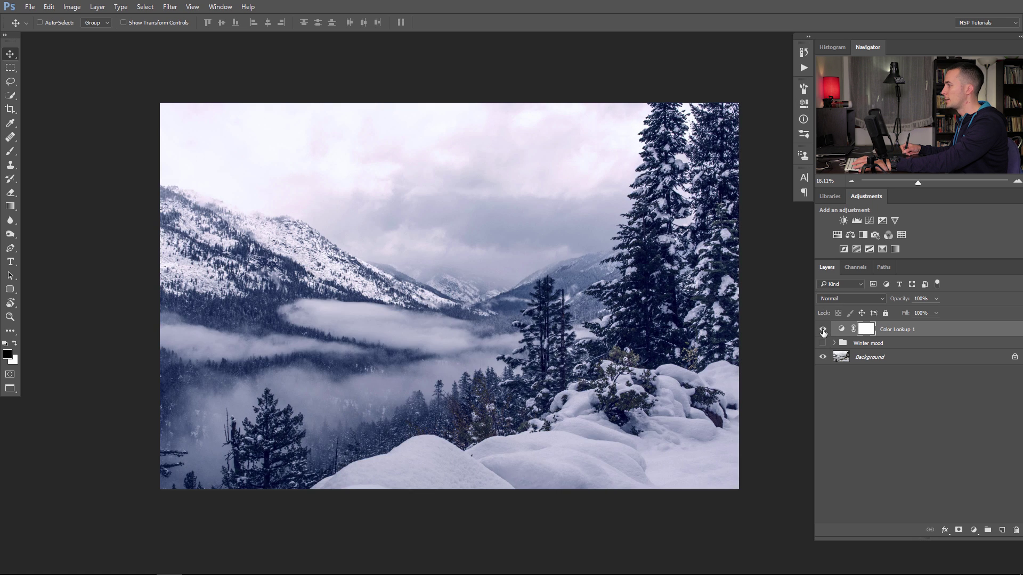
pyautogui.click(823, 329)
pyautogui.click(823, 330)
pyautogui.click(823, 330)
pyautogui.click(824, 330)
pyautogui.click(823, 330)
# Step: Compare the Winter mood group against Color Lookup 1, leaving the group hidden and expanded
pyautogui.click(823, 344)
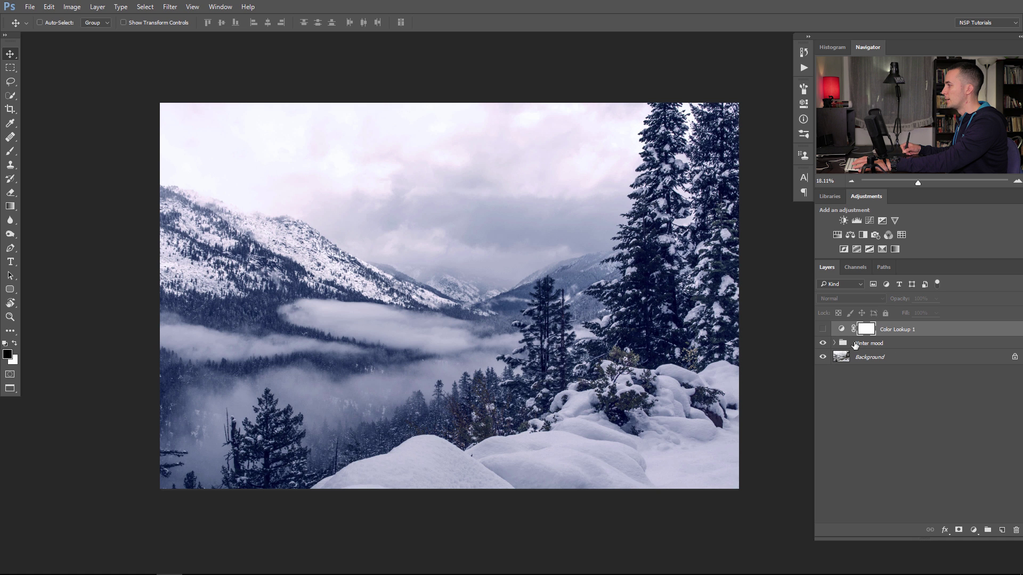
pyautogui.click(823, 343)
pyautogui.click(823, 330)
pyautogui.click(823, 344)
pyautogui.click(823, 343)
pyautogui.click(823, 343)
pyautogui.click(823, 344)
pyautogui.click(823, 344)
pyautogui.click(823, 343)
pyautogui.click(824, 344)
pyautogui.click(823, 330)
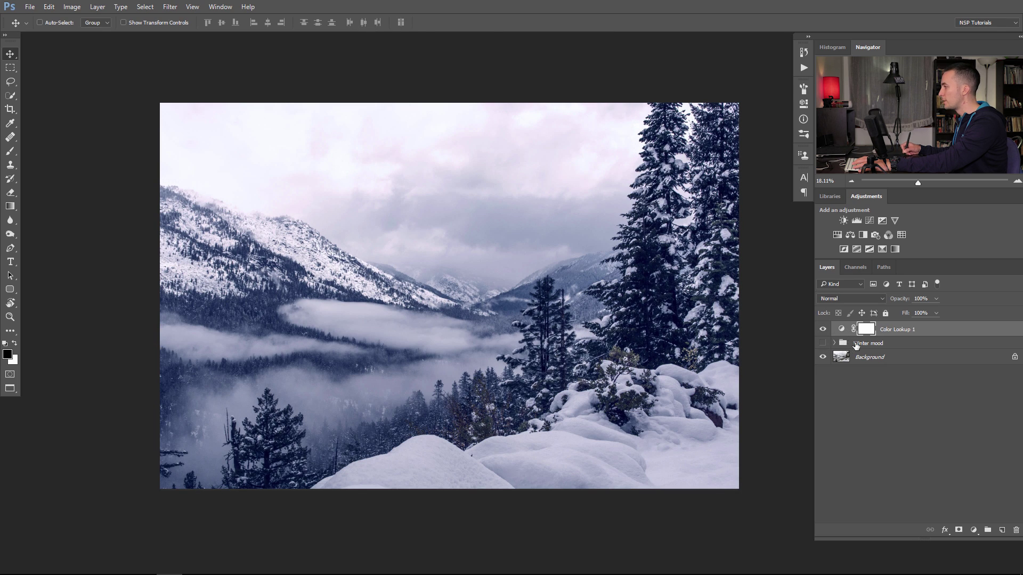
pyautogui.click(834, 343)
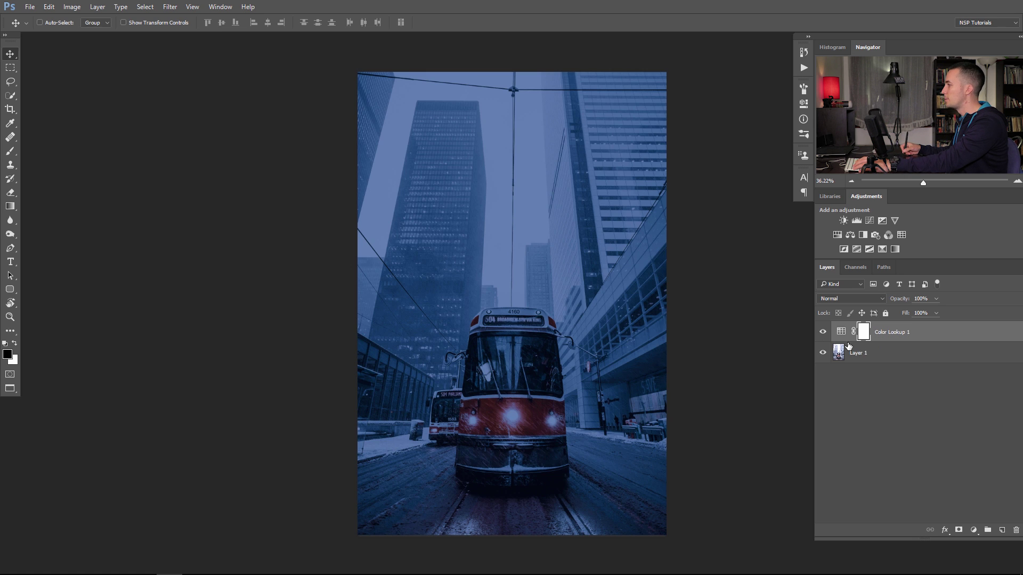
# Step: Load Winter mood.CUBE into the tram photo's Color Lookup 1, then switch to the landscape
pyautogui.doubleClick(842, 332)
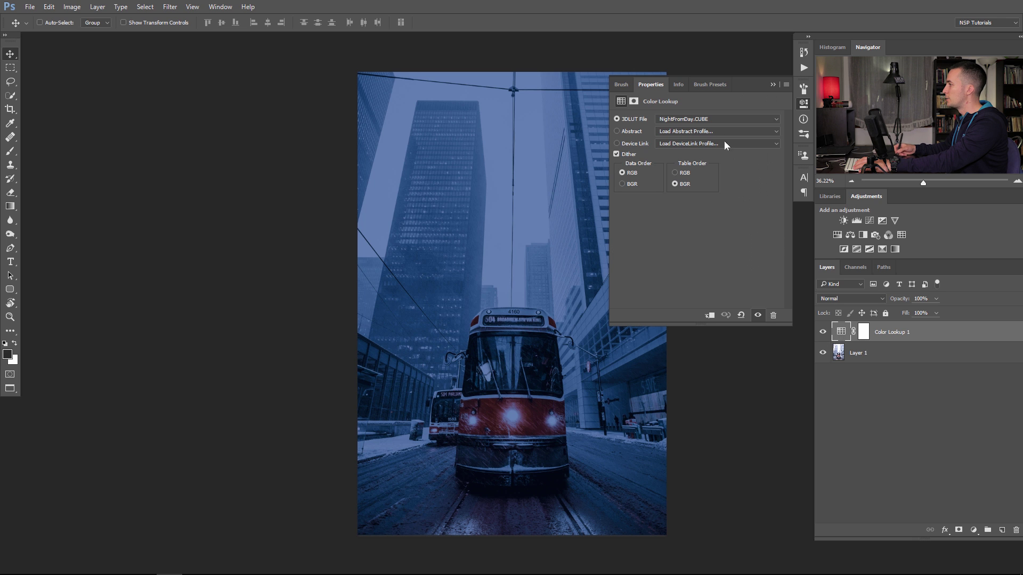
pyautogui.click(716, 121)
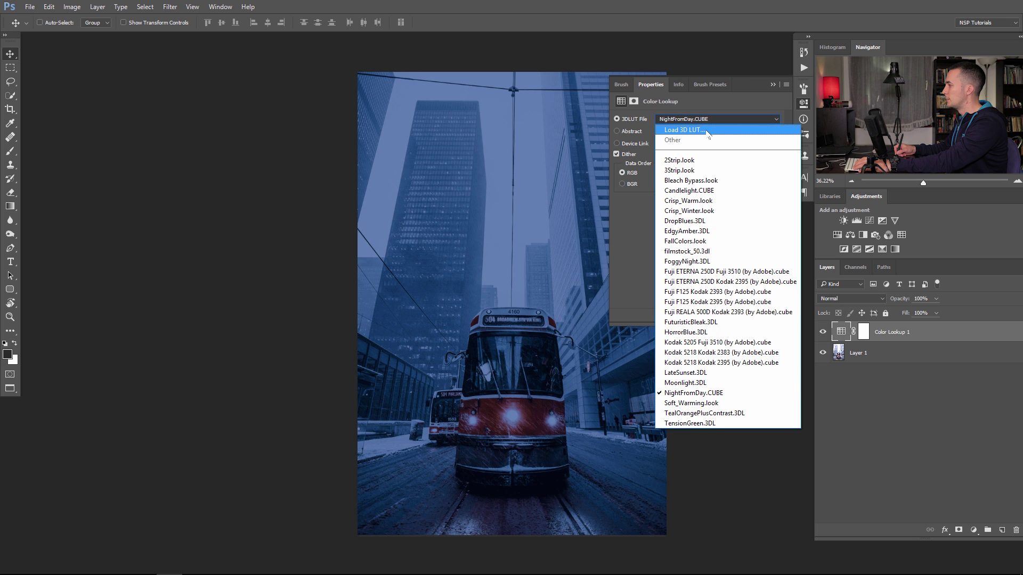
pyautogui.click(708, 132)
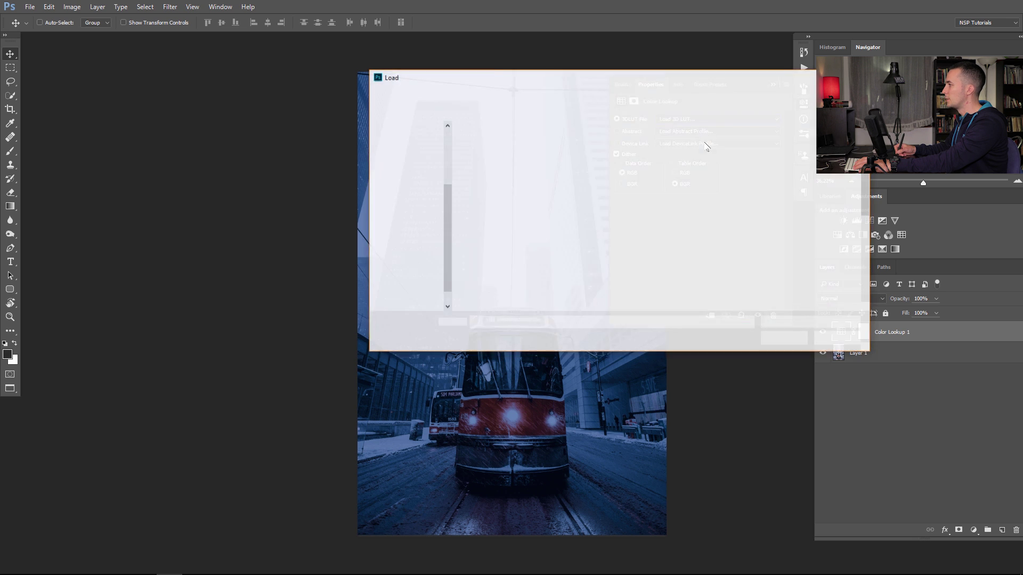
pyautogui.moveTo(865, 187); pyautogui.dragTo(867, 251)
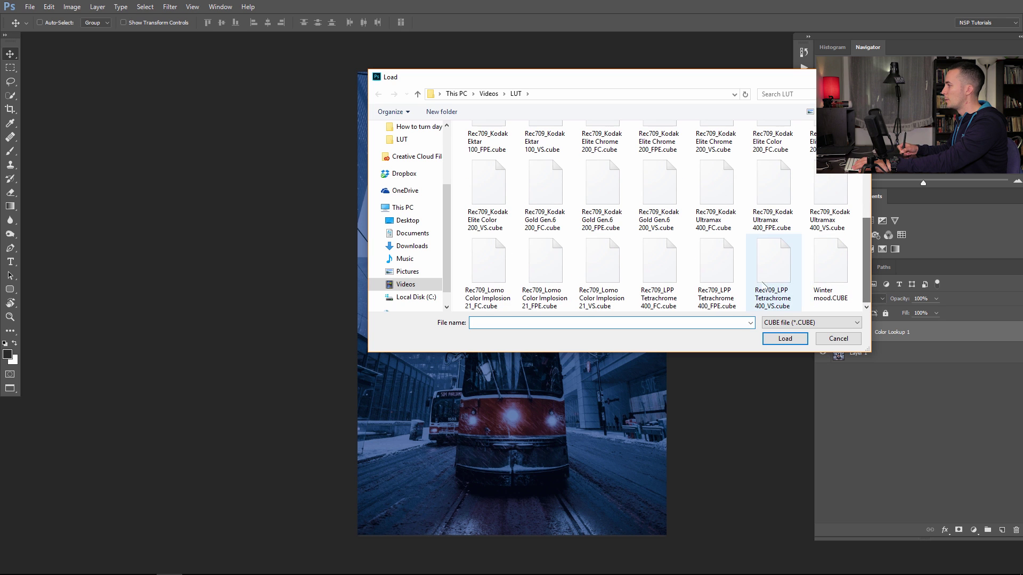
pyautogui.click(829, 269)
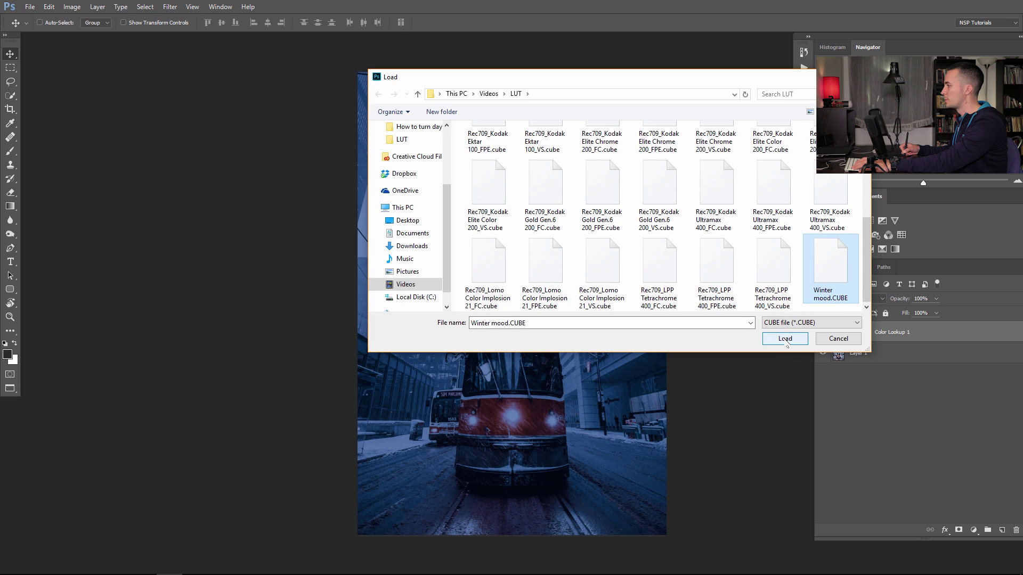
pyautogui.click(782, 341)
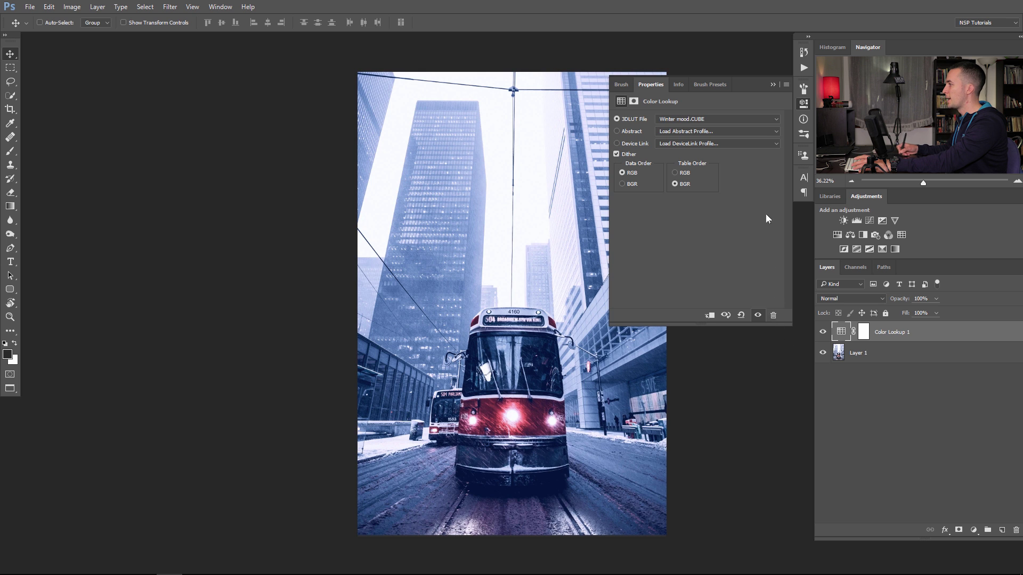
pyautogui.click(774, 84)
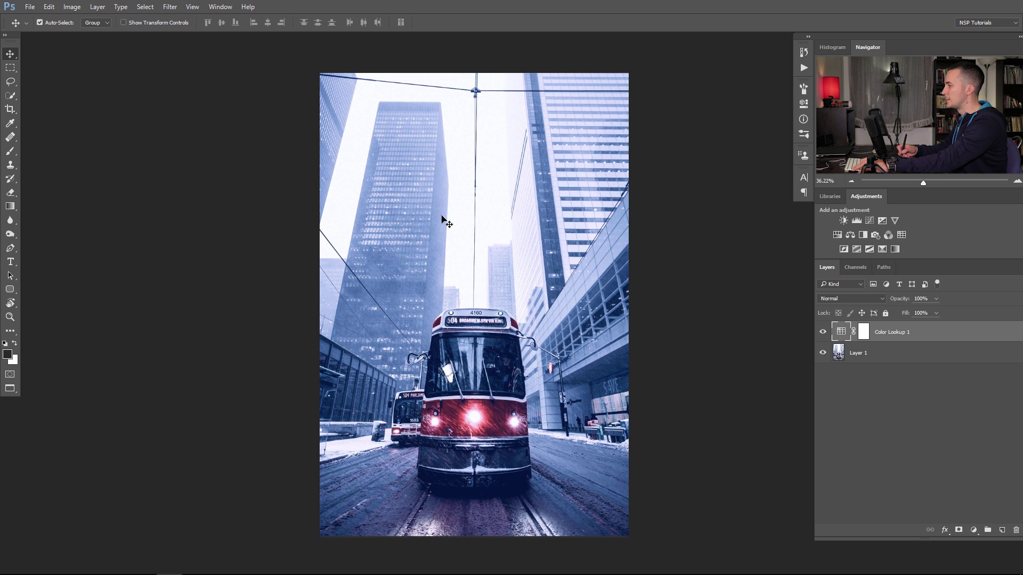
pyautogui.hotkey('ctrl', 'Tab')
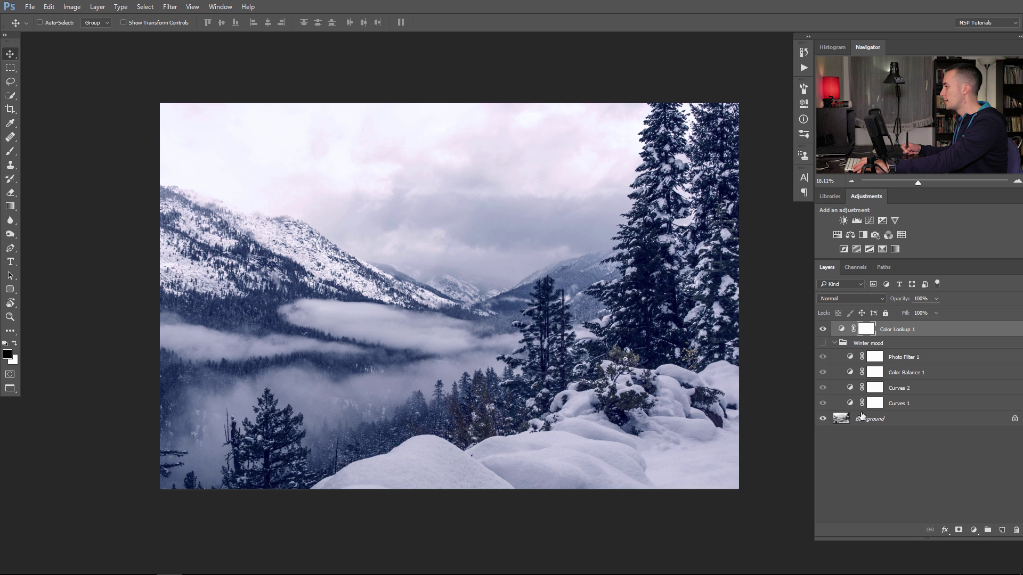
# Step: Collapse the Winter mood group, switch to the tram photo, and toggle Color Lookup 1 to compare
pyautogui.click(835, 344)
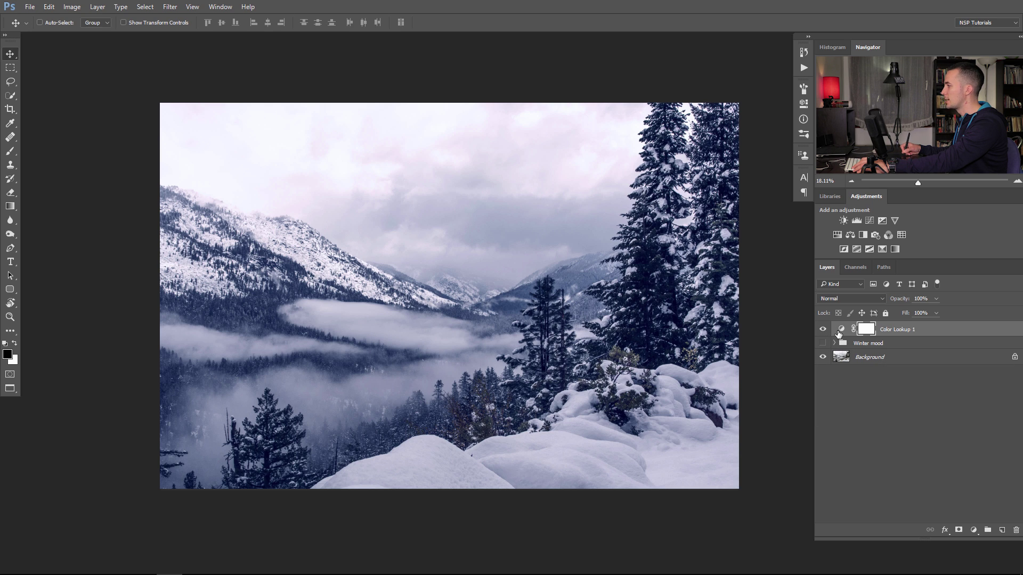
pyautogui.hotkey('ctrl', 'Tab')
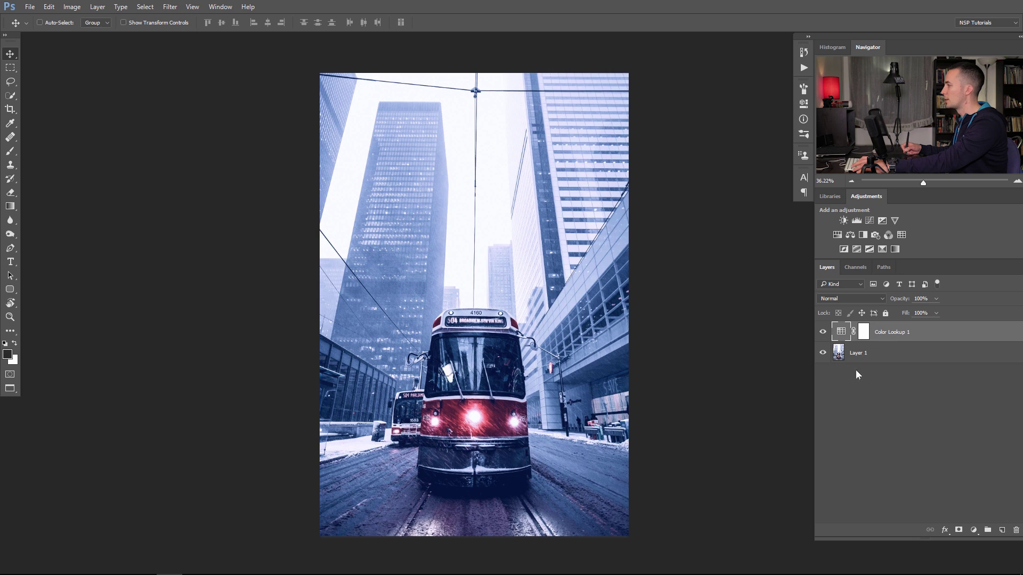
pyautogui.click(822, 333)
pyautogui.click(823, 333)
pyautogui.click(823, 332)
pyautogui.click(824, 332)
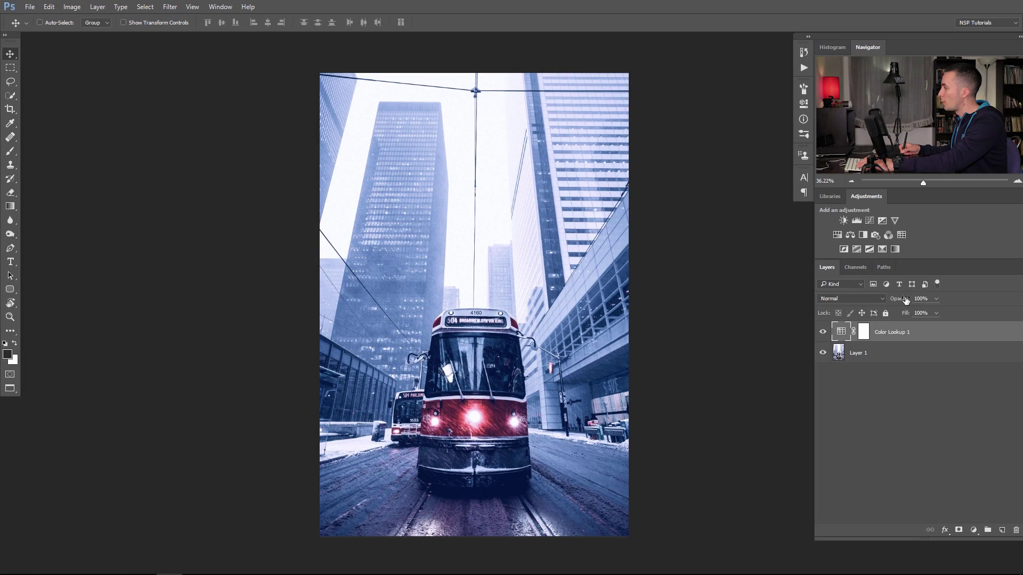
# Step: Lower the Color Lookup opacity to 84% and add a Curves layer with a brightening S-curve
pyautogui.moveTo(905, 300); pyautogui.dragTo(881, 302)
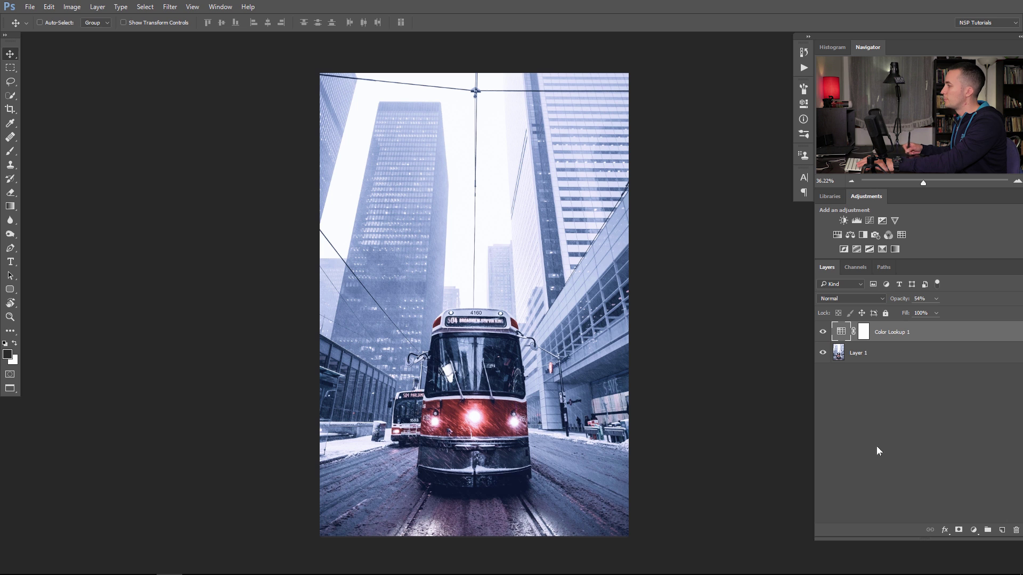
pyautogui.click(978, 531)
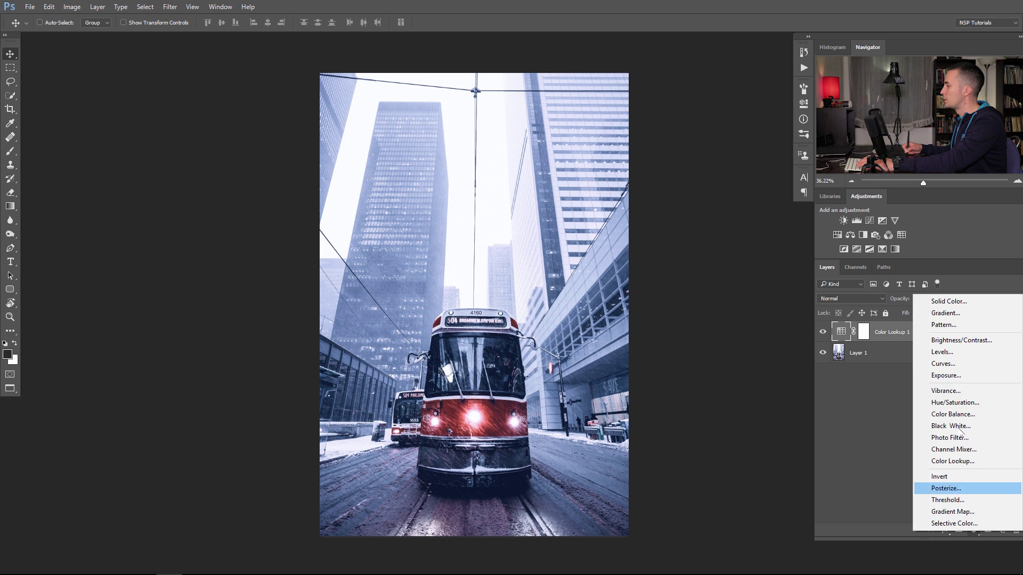
pyautogui.click(956, 366)
pyautogui.click(675, 242)
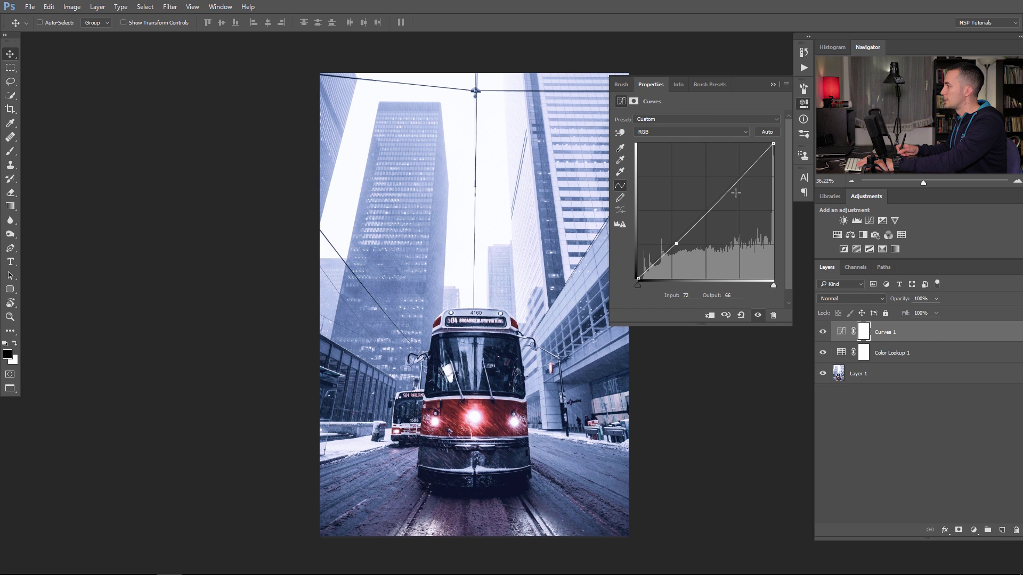
pyautogui.moveTo(736, 183); pyautogui.dragTo(734, 176)
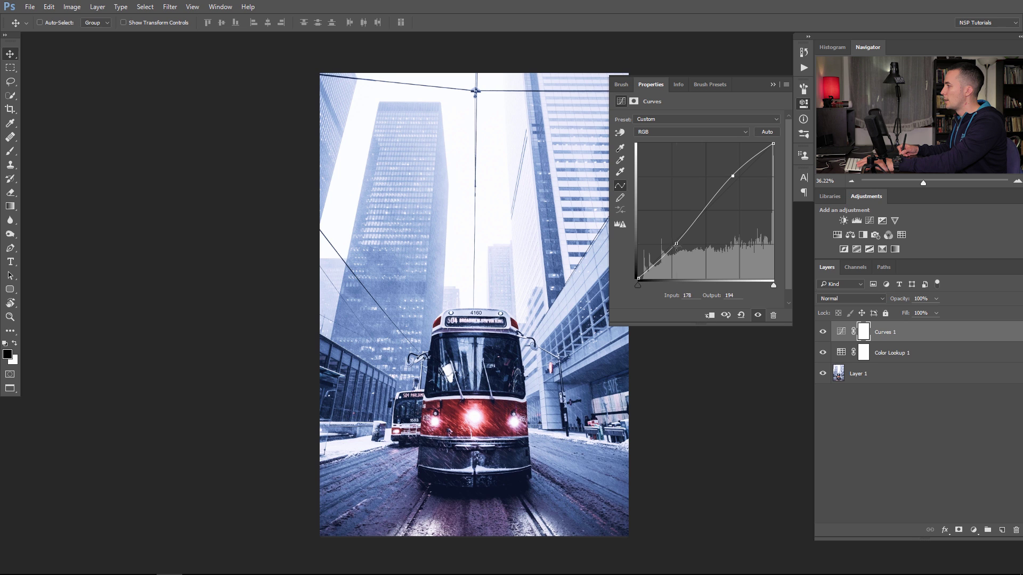
pyautogui.moveTo(676, 244); pyautogui.dragTo(678, 245)
# Step: Set the Curves layer to Luminosity blend mode and toggle the adjustments to compare
pyautogui.click(848, 298)
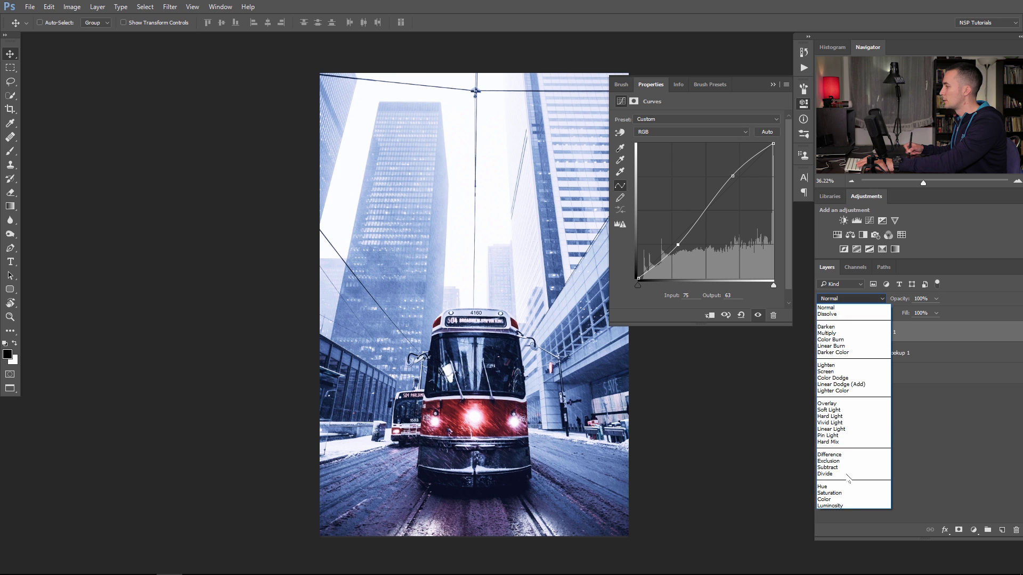
pyautogui.click(845, 505)
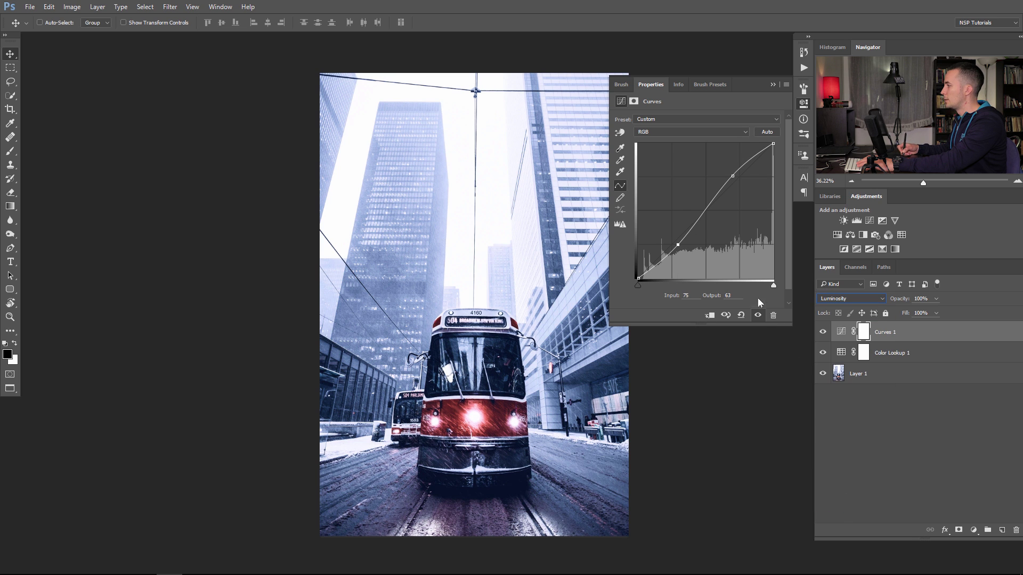
pyautogui.click(823, 332)
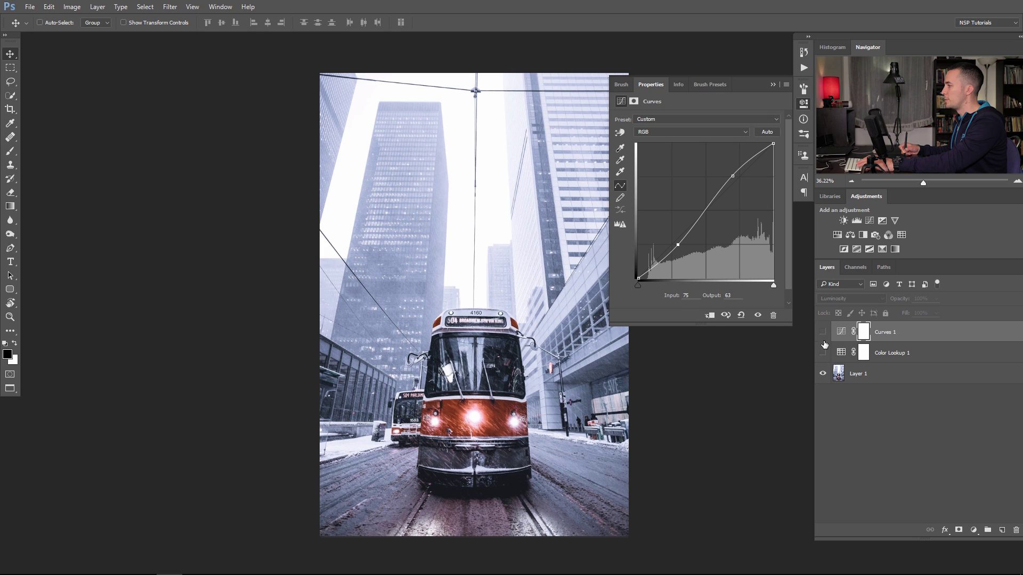
pyautogui.click(823, 336)
pyautogui.moveTo(825, 351); pyautogui.dragTo(825, 341)
pyautogui.hotkey('ctrl', 'z')
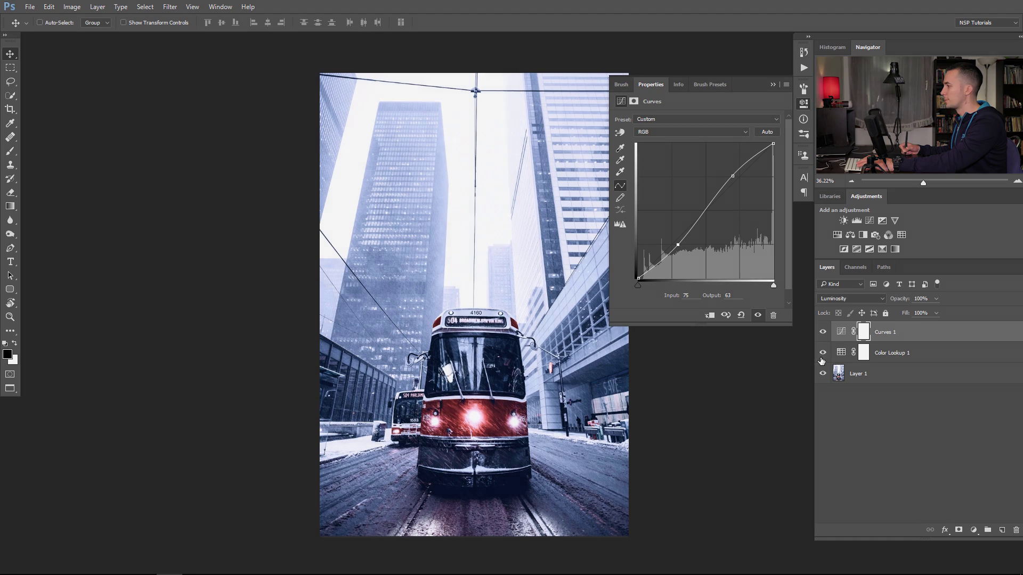